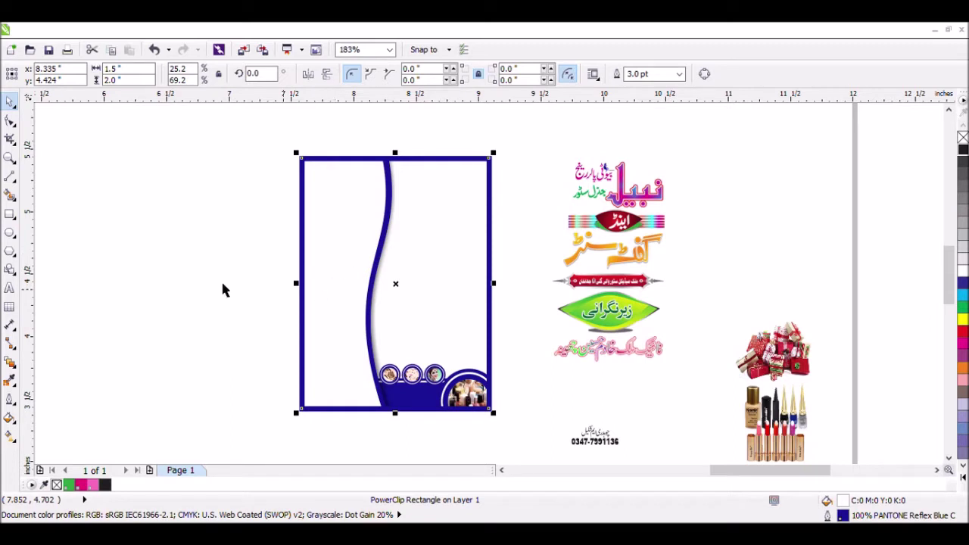
Step: Place the large magenta-purple title lettering in the card's upper right corner and enlarge it to about 0.449 in wide
{"action": "left_click", "coordinate": [9, 157]}
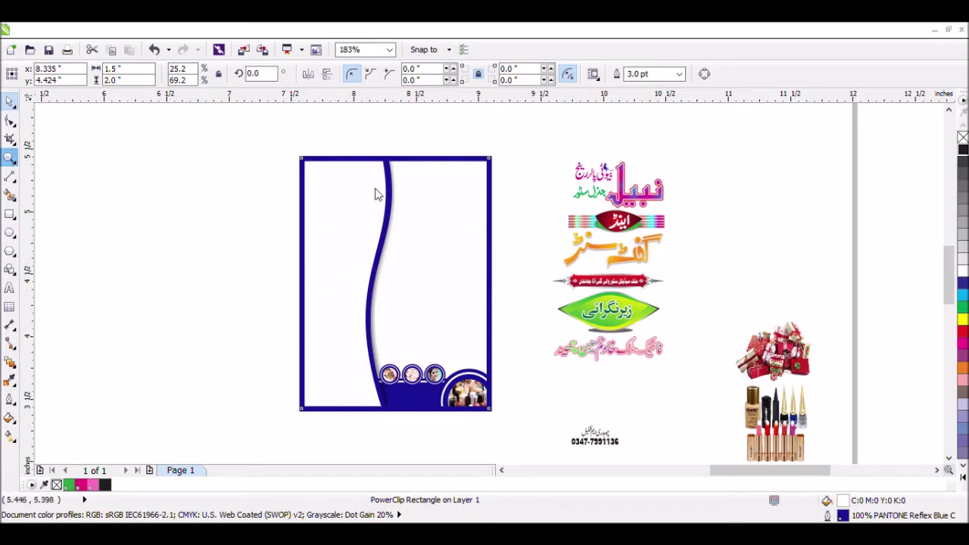
{"action": "left_click_drag", "start_coordinate": [281, 134], "coordinate": [696, 264]}
{"action": "left_click", "coordinate": [9, 101]}
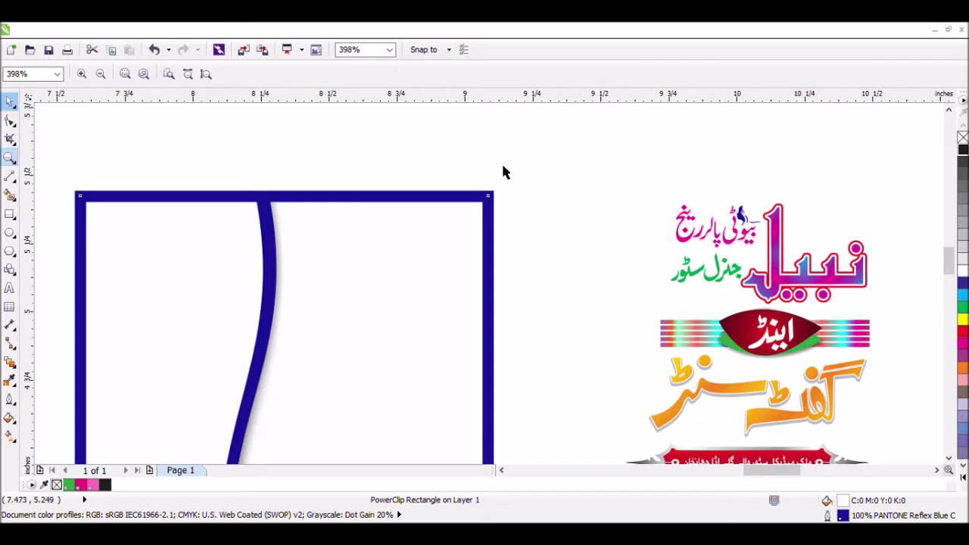
{"action": "left_click", "coordinate": [816, 277]}
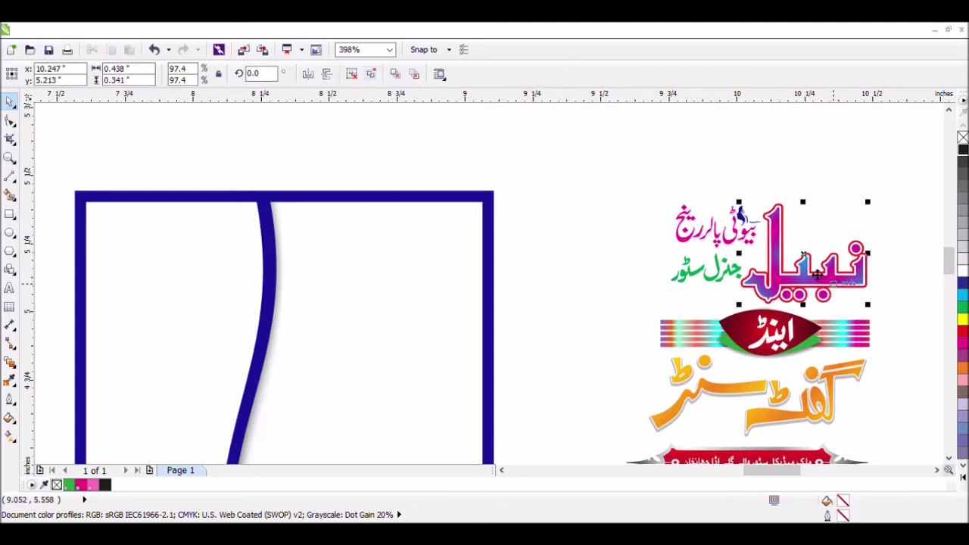
{"action": "left_click_drag", "start_coordinate": [815, 274], "coordinate": [418, 277]}
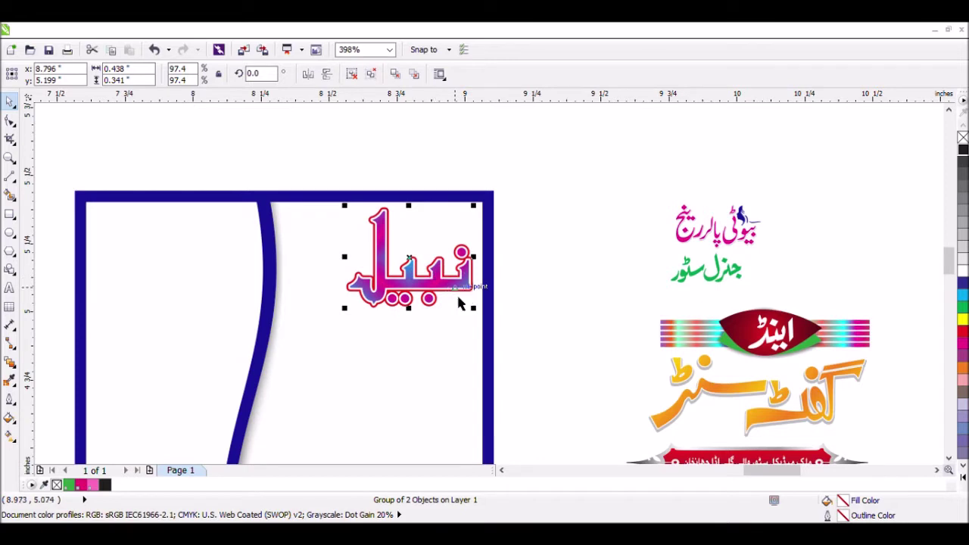
{"action": "left_click_drag", "start_coordinate": [473, 314], "coordinate": [484, 323]}
Step: Place the pink lettering beside the large title inside the card and shrink the title to about 0.432 in wide
{"action": "left_click", "coordinate": [589, 255]}
{"action": "left_click_drag", "start_coordinate": [746, 247], "coordinate": [344, 244]}
{"action": "left_click", "coordinate": [522, 236]}
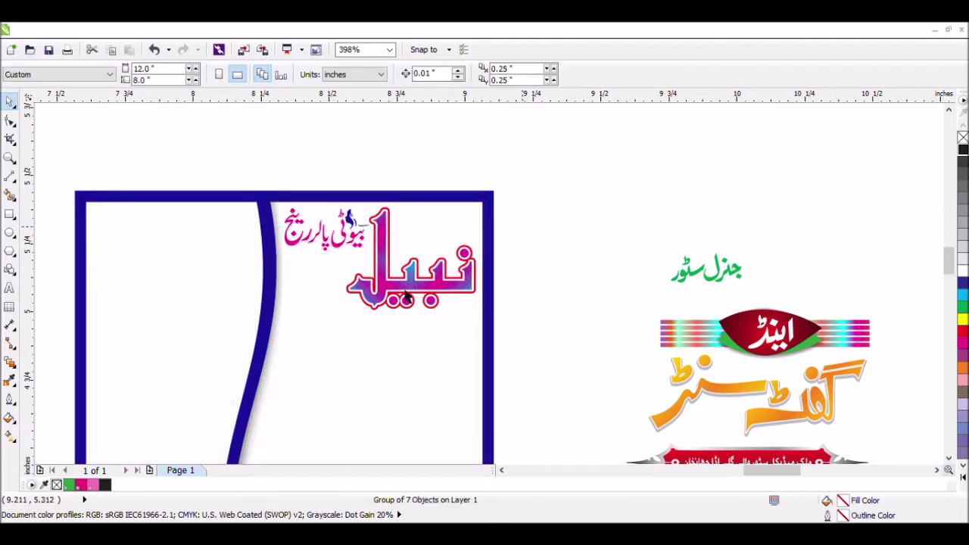
{"action": "left_click", "coordinate": [375, 293]}
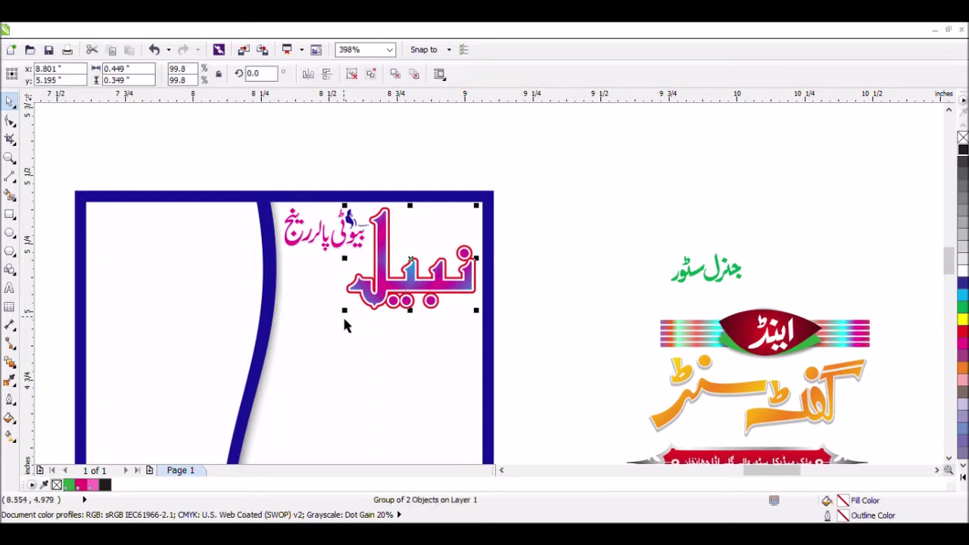
{"action": "left_click_drag", "start_coordinate": [351, 323], "coordinate": [356, 323]}
Step: Place the green lettering directly beneath the pink lettering, beside the large title
{"action": "left_click_drag", "start_coordinate": [735, 270], "coordinate": [727, 279]}
{"action": "left_click_drag", "start_coordinate": [435, 297], "coordinate": [336, 280]}
{"action": "left_click_drag", "start_coordinate": [282, 300], "coordinate": [329, 279]}
{"action": "left_click", "coordinate": [636, 285]}
Step: Move the complete striped banner with its red emblem beneath the title and narrow it to about 0.752 in
{"action": "left_click_drag", "start_coordinate": [643, 298], "coordinate": [893, 366]}
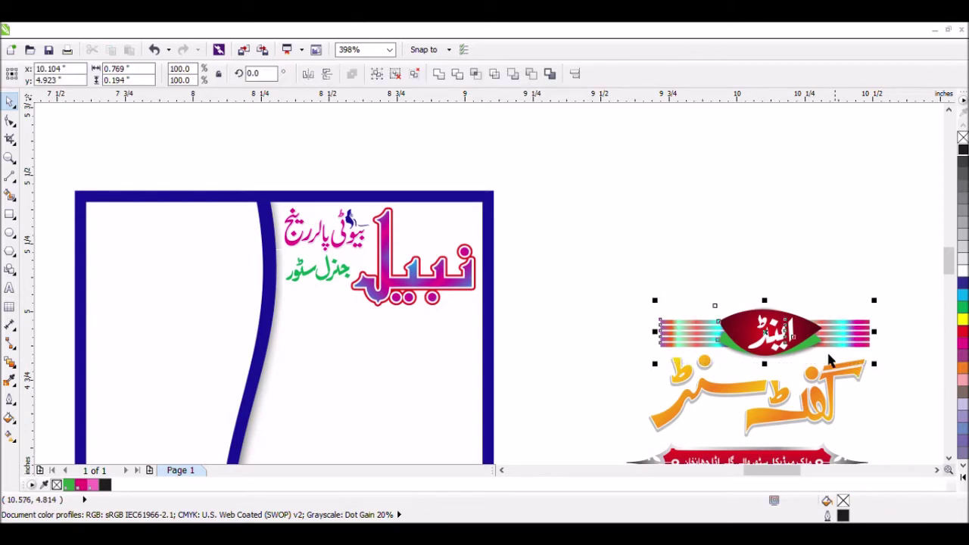
{"action": "left_click_drag", "start_coordinate": [776, 349], "coordinate": [392, 355]}
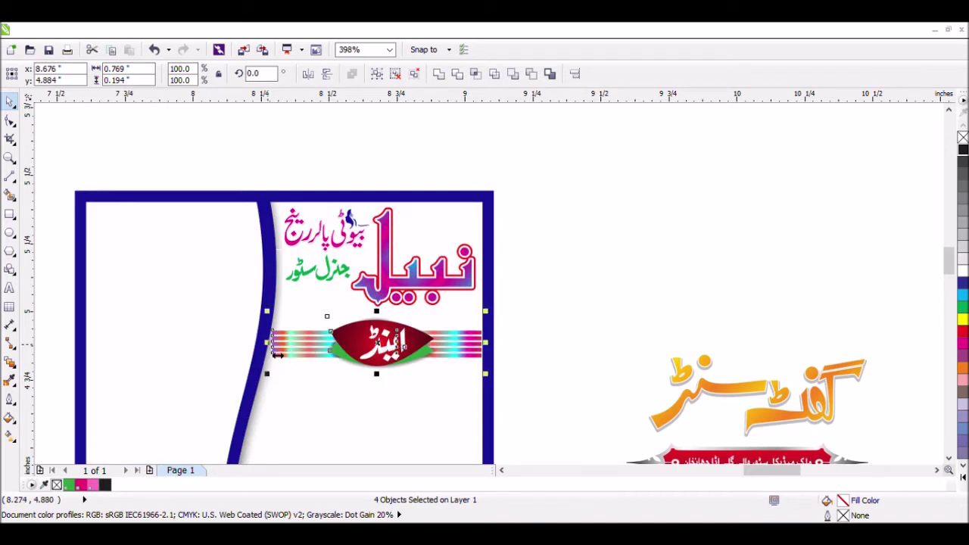
{"action": "left_click_drag", "start_coordinate": [278, 351], "coordinate": [274, 352]}
{"action": "left_click", "coordinate": [567, 335]}
Step: Reselect all parts of the striped banner and shift it slightly right, clear of the curved blue line
{"action": "left_click", "coordinate": [378, 356]}
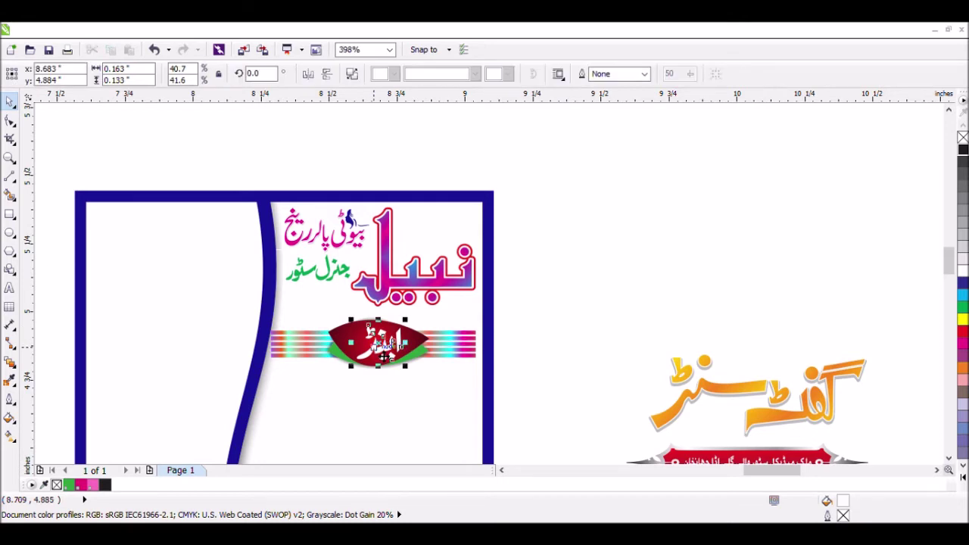
{"action": "left_click", "coordinate": [521, 330]}
{"action": "left_click_drag", "start_coordinate": [258, 409], "coordinate": [524, 312]}
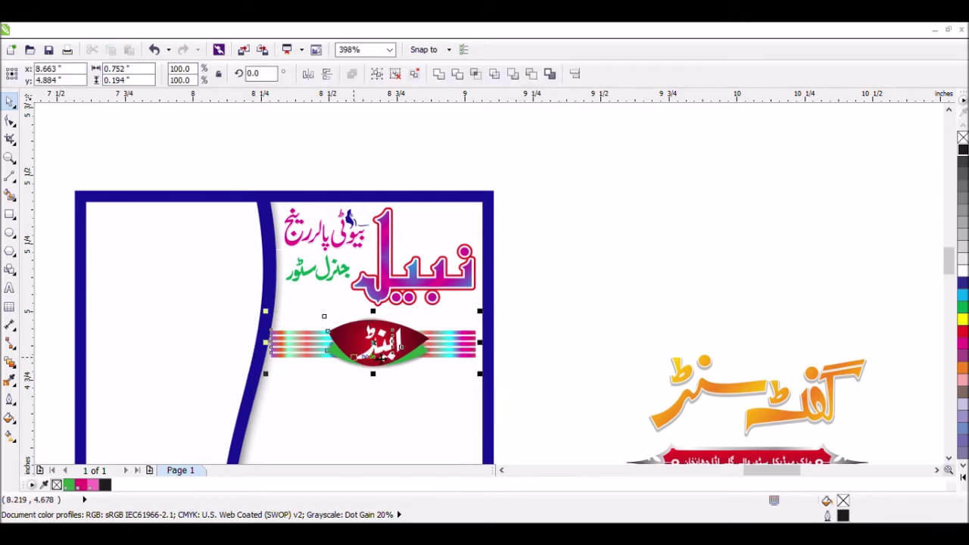
{"action": "left_click_drag", "start_coordinate": [382, 360], "coordinate": [382, 357]}
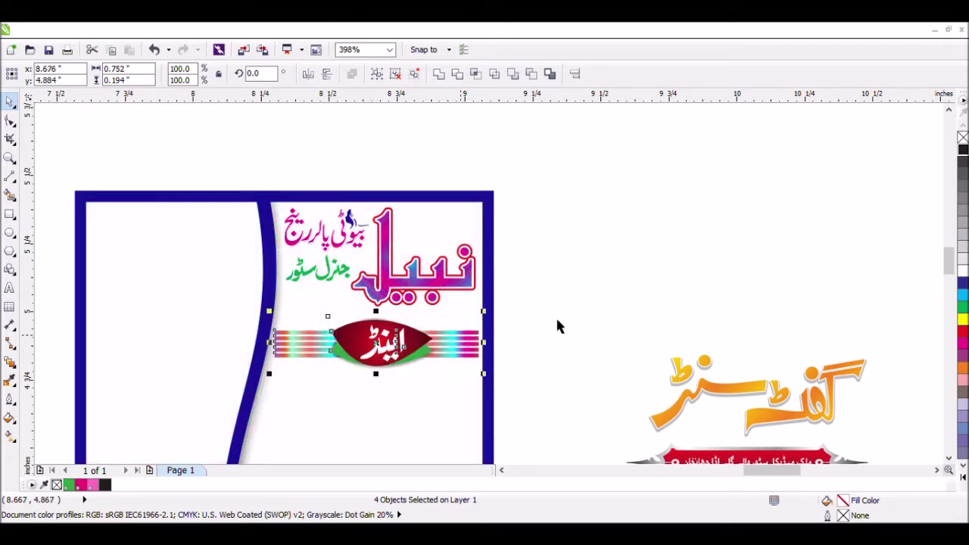
Step: Enlarge the large title above the striped banner to about 0.482 in wide
{"action": "left_click", "coordinate": [908, 454]}
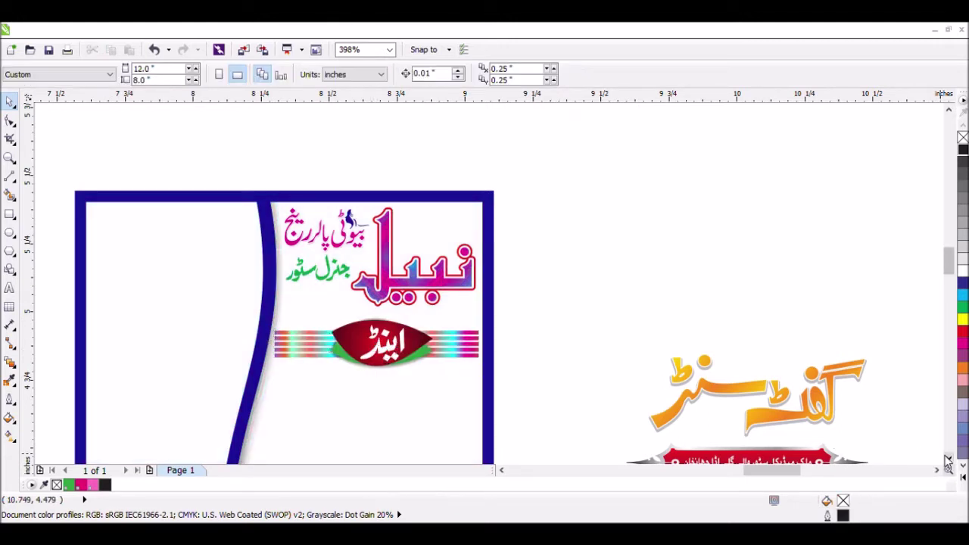
{"action": "left_click", "coordinate": [948, 459]}
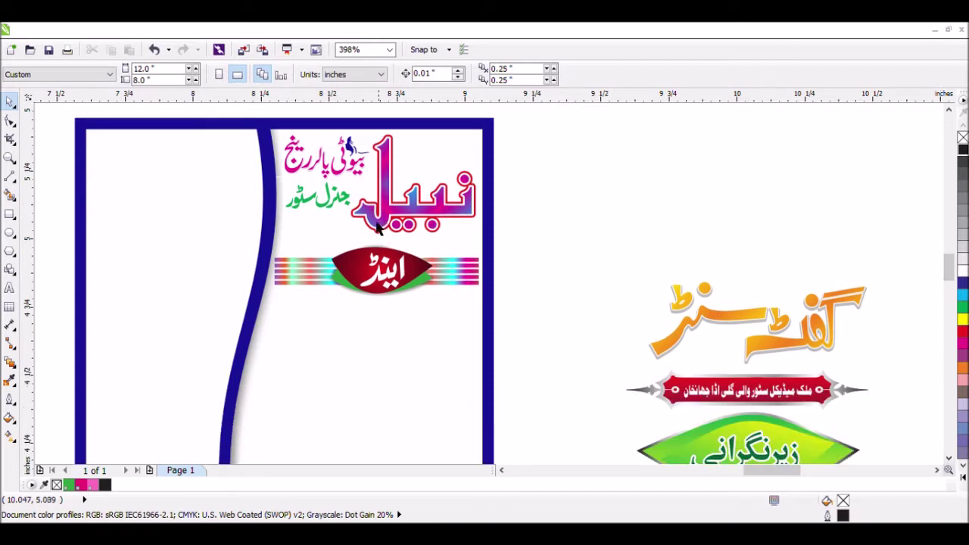
{"action": "left_click_drag", "start_coordinate": [317, 208], "coordinate": [330, 234]}
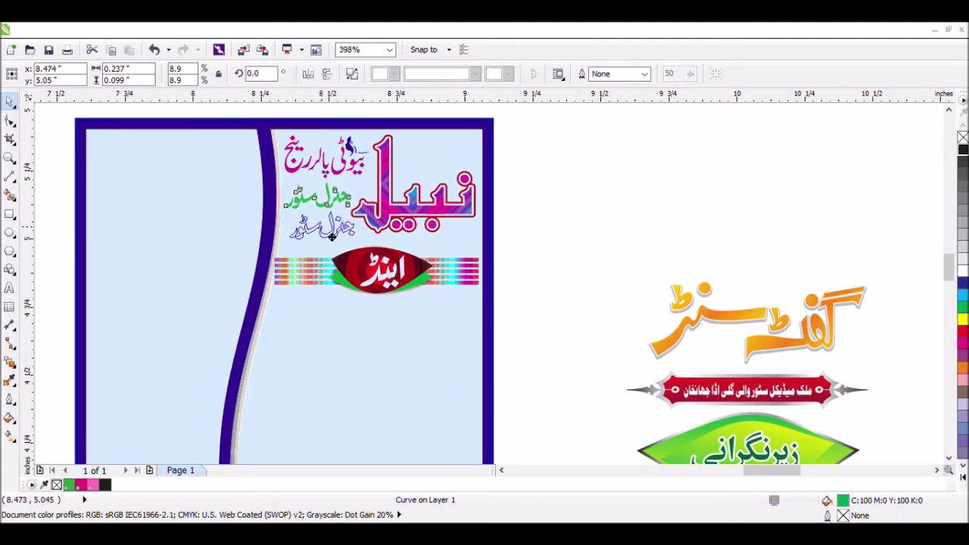
{"action": "key", "text": "ctrl+z"}
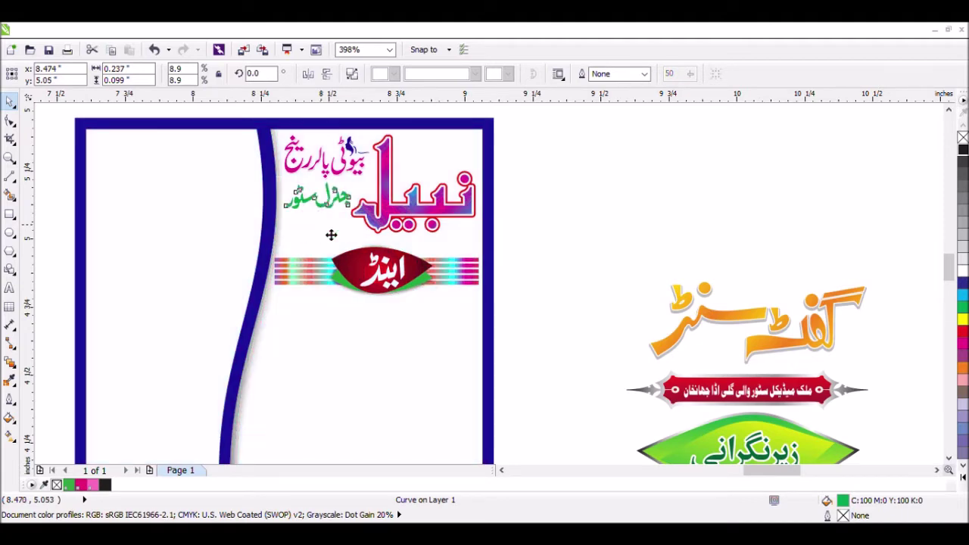
{"action": "left_click", "coordinate": [377, 227]}
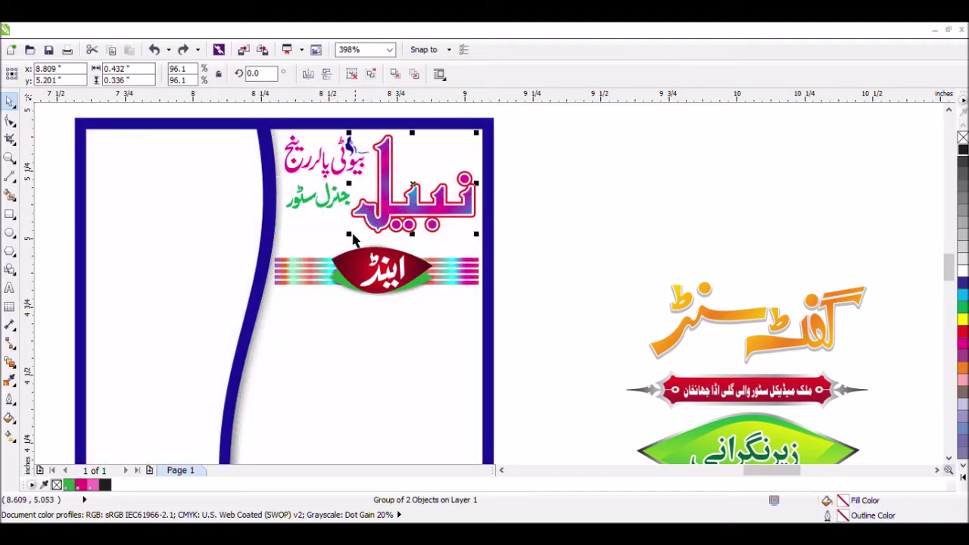
{"action": "left_click_drag", "start_coordinate": [355, 241], "coordinate": [340, 243]}
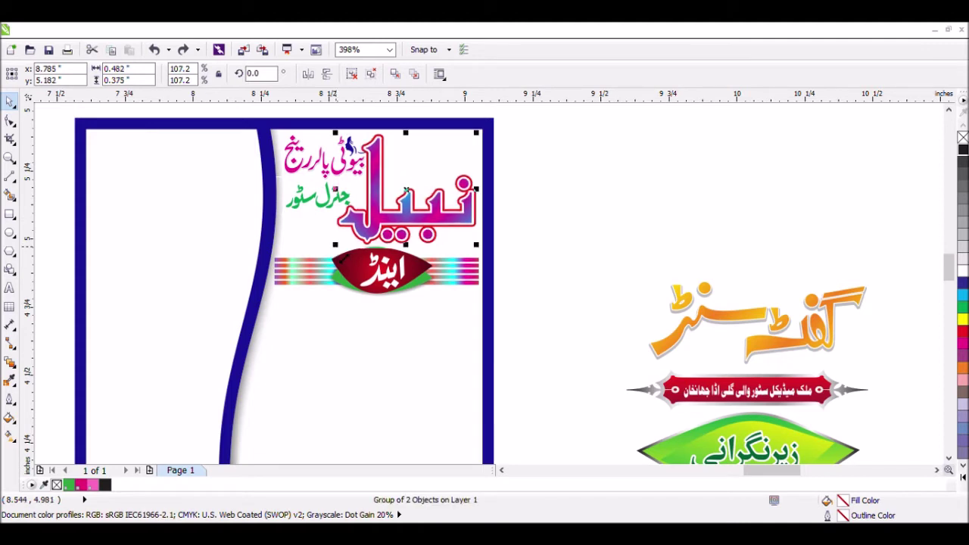
Step: Shrink the pink lettering slightly so it clears the tall stroke of the enlarged title
{"action": "left_click", "coordinate": [353, 180]}
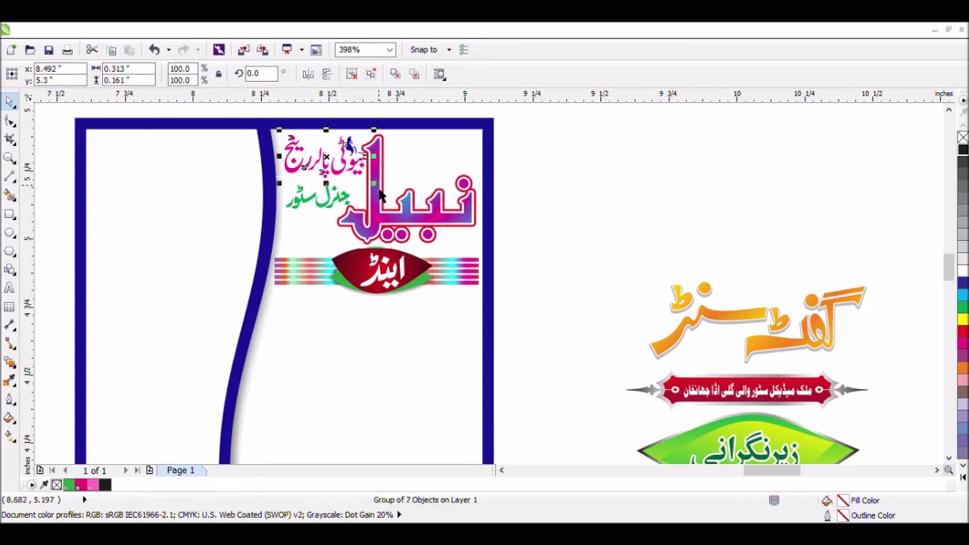
{"action": "left_click_drag", "start_coordinate": [381, 195], "coordinate": [321, 256]}
{"action": "key", "text": "Escape"}
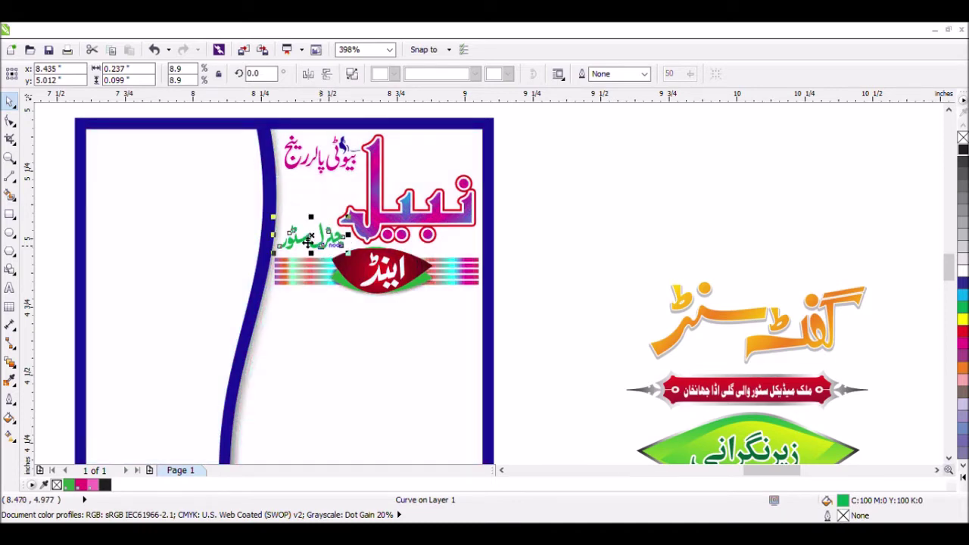
{"action": "key", "text": "ctrl+z"}
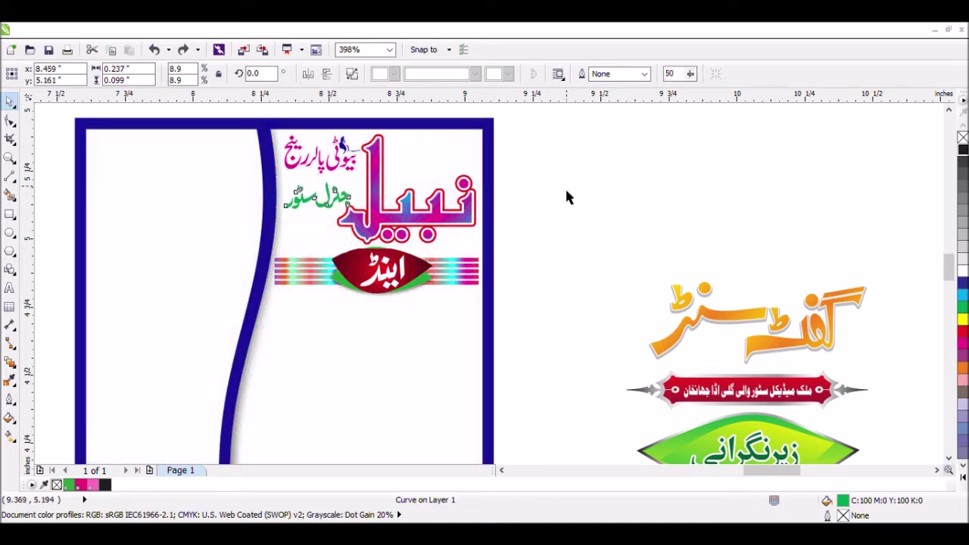
{"action": "left_click", "coordinate": [567, 189]}
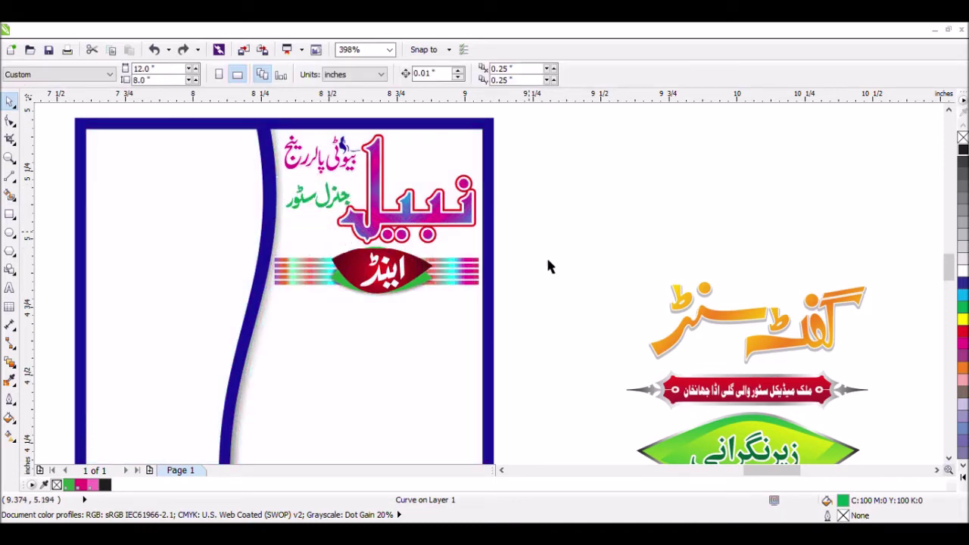
Step: Nudge the green lettering slightly upward, closer to the pink lettering
{"action": "left_click", "coordinate": [327, 212]}
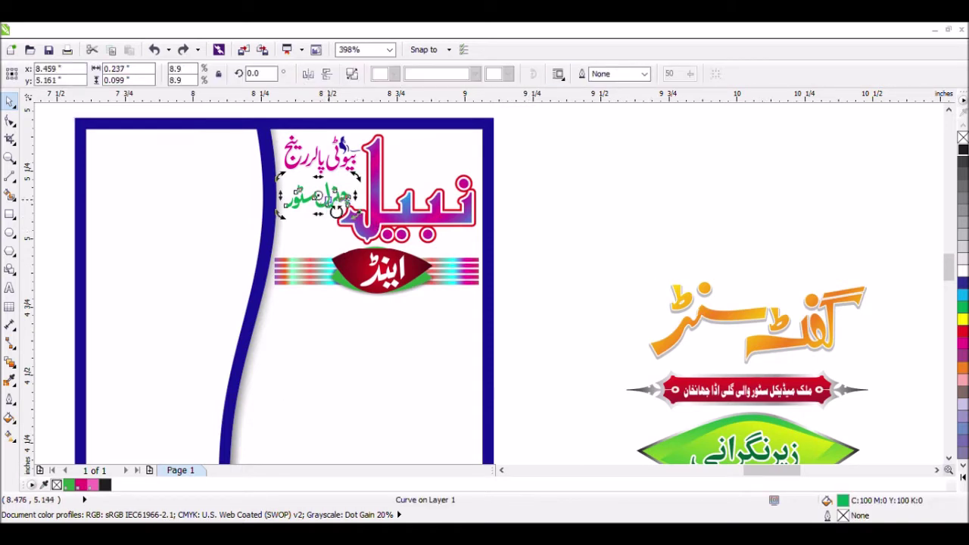
{"action": "left_click_drag", "start_coordinate": [327, 208], "coordinate": [326, 206]}
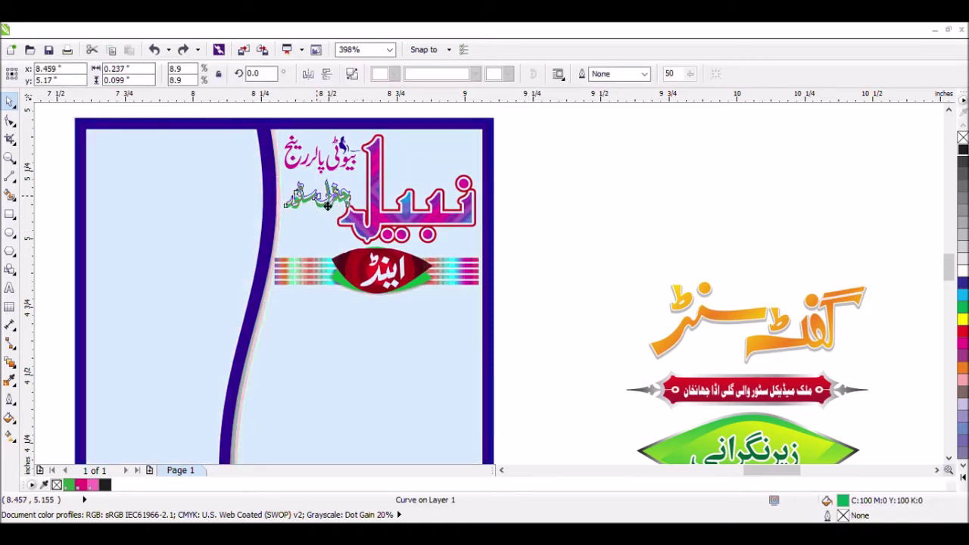
{"action": "left_click", "coordinate": [560, 209]}
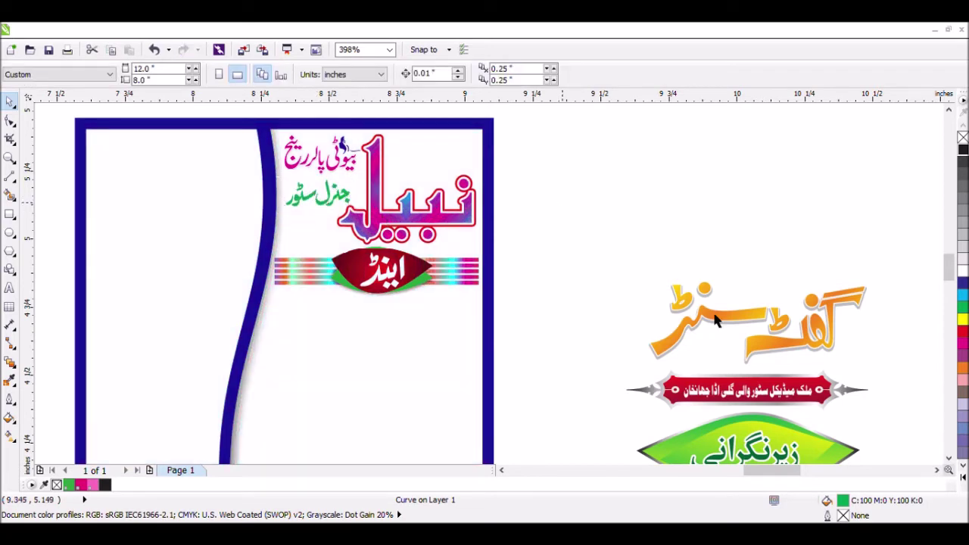
Step: Move the orange lettering into the card below the striped banner
{"action": "left_click", "coordinate": [776, 341]}
{"action": "left_click_drag", "start_coordinate": [773, 339], "coordinate": [382, 373]}
{"action": "left_click", "coordinate": [452, 280], "text": "shift"}
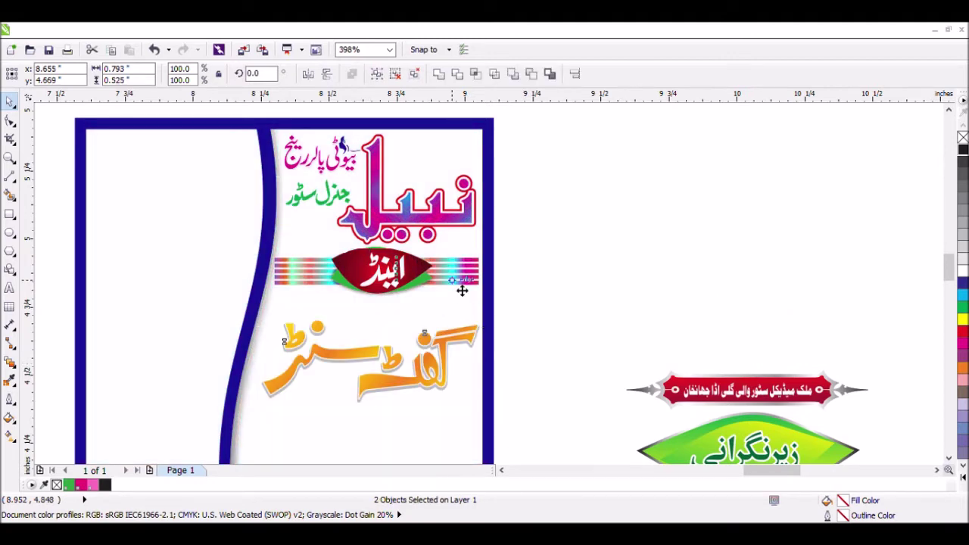
{"action": "key", "text": "r"}
Step: Group the four parts of the striped banner and centre the orange lettering horizontally on the group
{"action": "left_click_drag", "start_coordinate": [417, 300], "coordinate": [232, 317]}
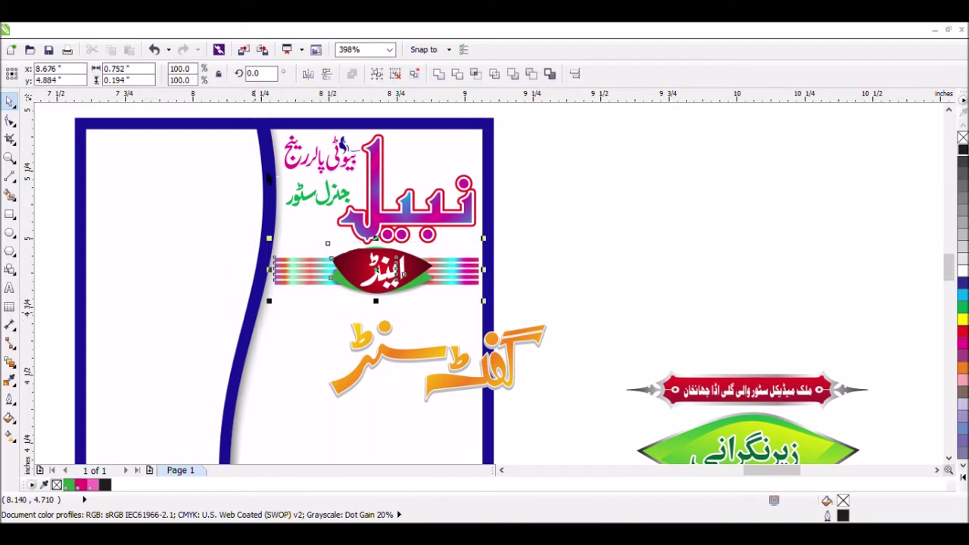
{"action": "left_click", "coordinate": [376, 73]}
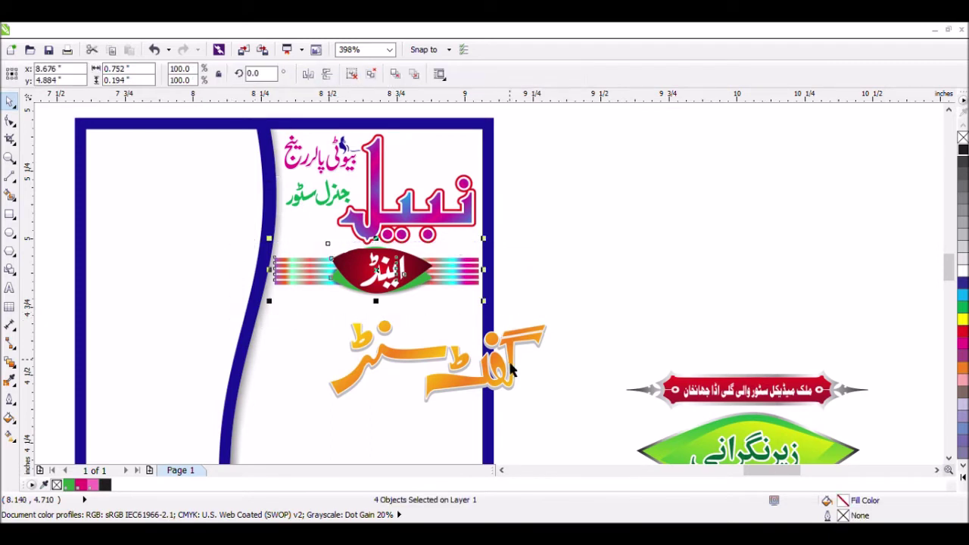
{"action": "left_click", "coordinate": [498, 369]}
{"action": "left_click", "coordinate": [404, 289], "text": "shift"}
{"action": "key", "text": "c"}
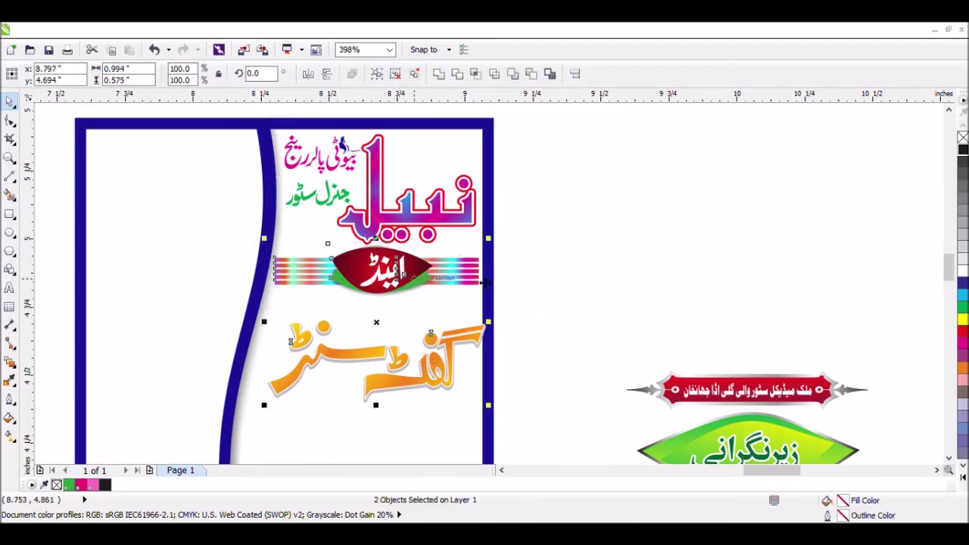
Step: Shift the orange lettering slightly left so it clears the card's blue border
{"action": "left_click", "coordinate": [563, 291]}
{"action": "left_click", "coordinate": [464, 348]}
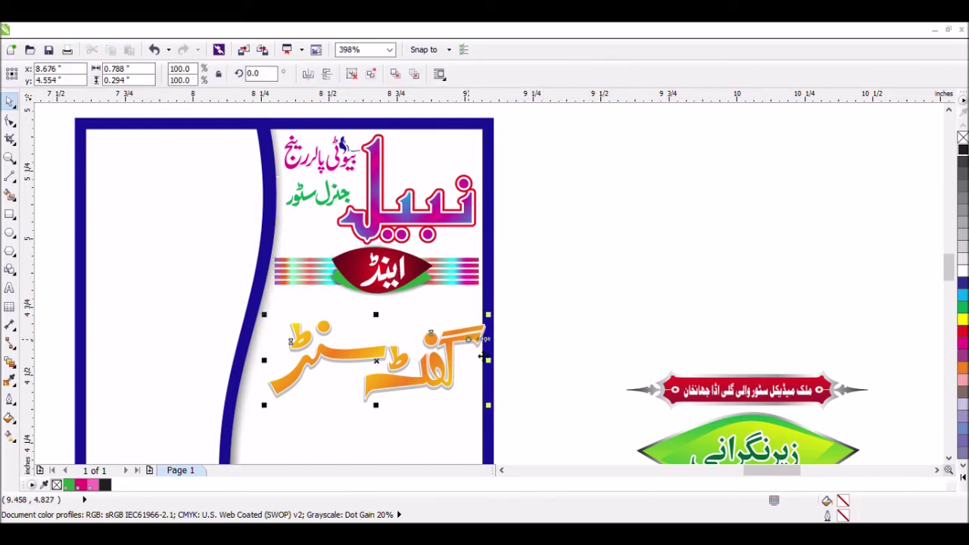
{"action": "left_click_drag", "start_coordinate": [389, 372], "coordinate": [373, 372]}
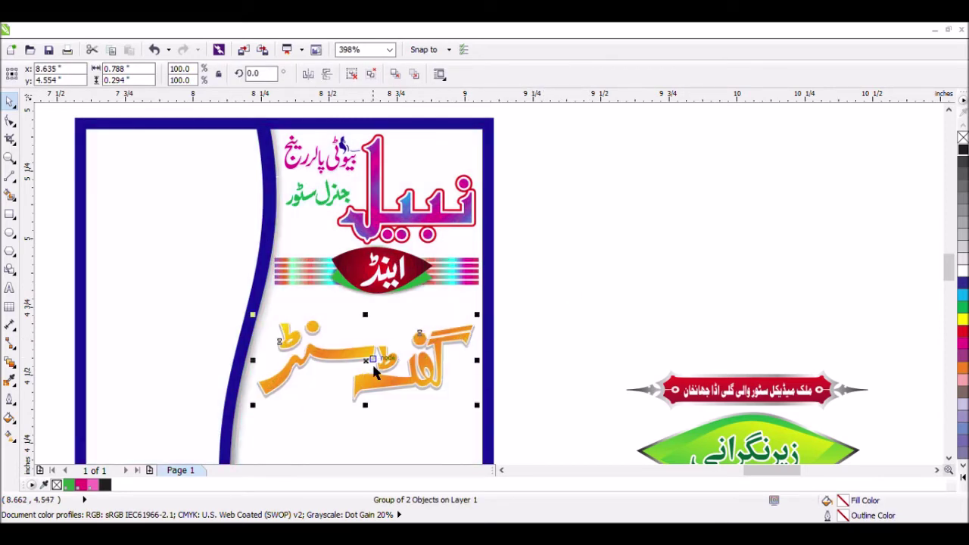
{"action": "left_click", "coordinate": [582, 339]}
Step: Move the red address plaque with its text to just below the orange lettering in the card
{"action": "left_click", "coordinate": [949, 461]}
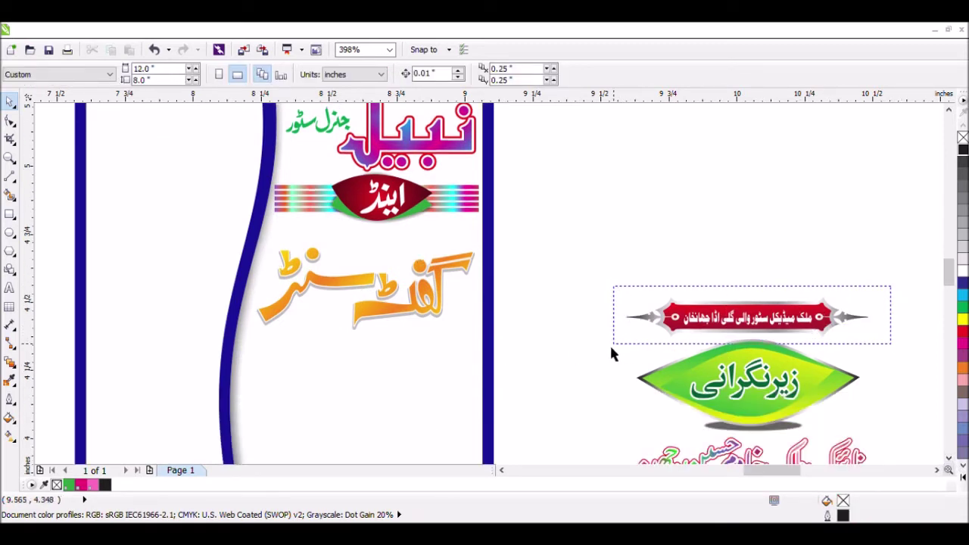
{"action": "left_click", "coordinate": [747, 331]}
{"action": "left_click_drag", "start_coordinate": [753, 331], "coordinate": [368, 371]}
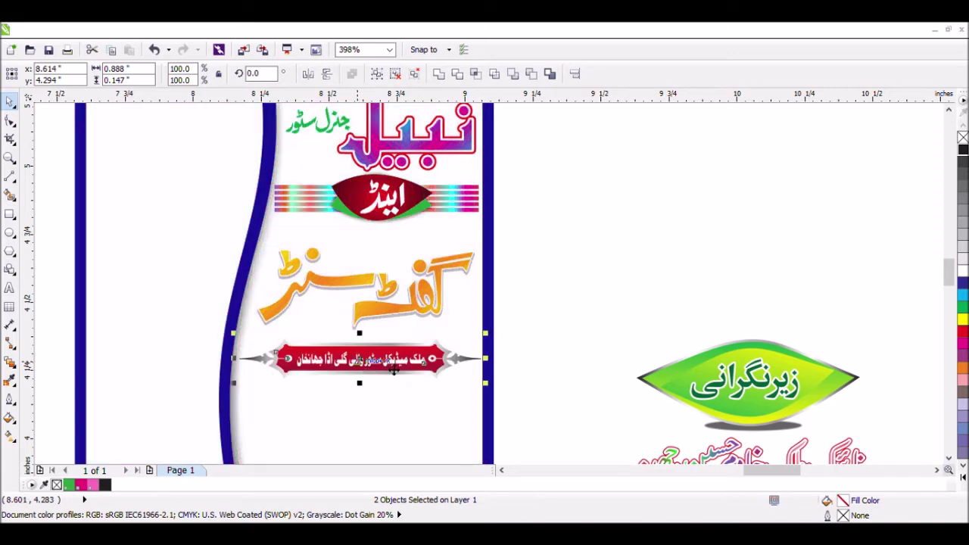
{"action": "left_click", "coordinate": [602, 327]}
Step: Group the green leaf badge with its lettering and move the group into the card just below the red address plaque
{"action": "scroll", "coordinate": [905, 262], "scroll_direction": "down", "scroll_amount": 3}
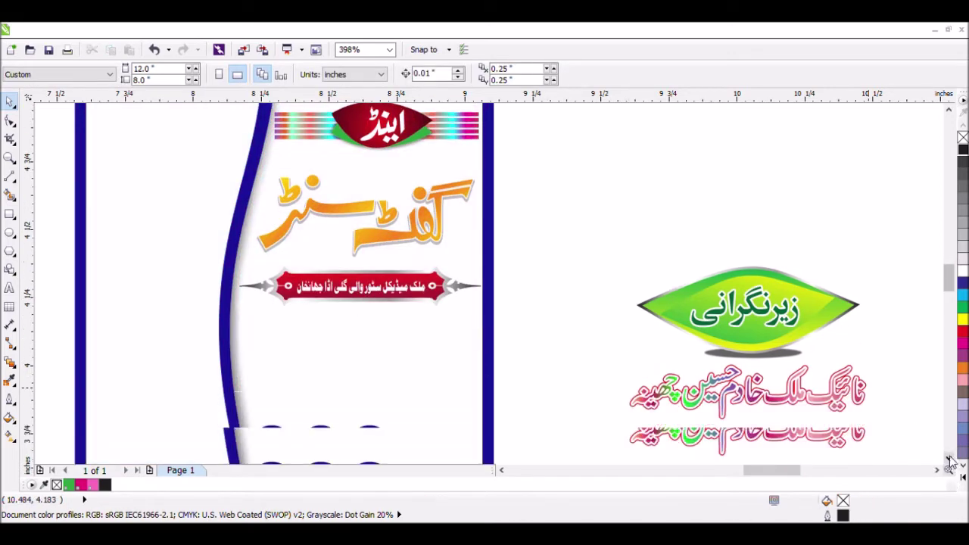
{"action": "left_click_drag", "start_coordinate": [882, 231], "coordinate": [573, 336]}
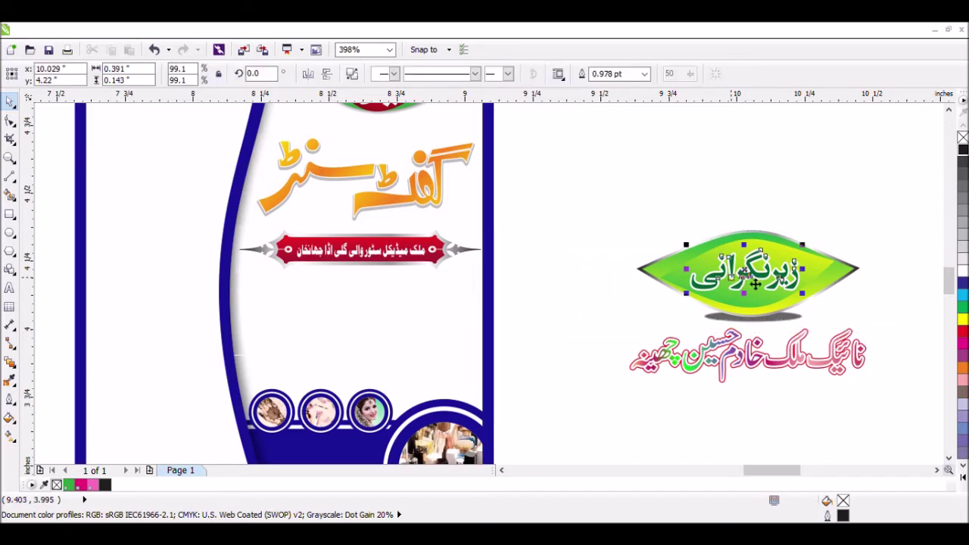
{"action": "left_click", "coordinate": [676, 218]}
{"action": "left_click_drag", "start_coordinate": [606, 205], "coordinate": [878, 344]}
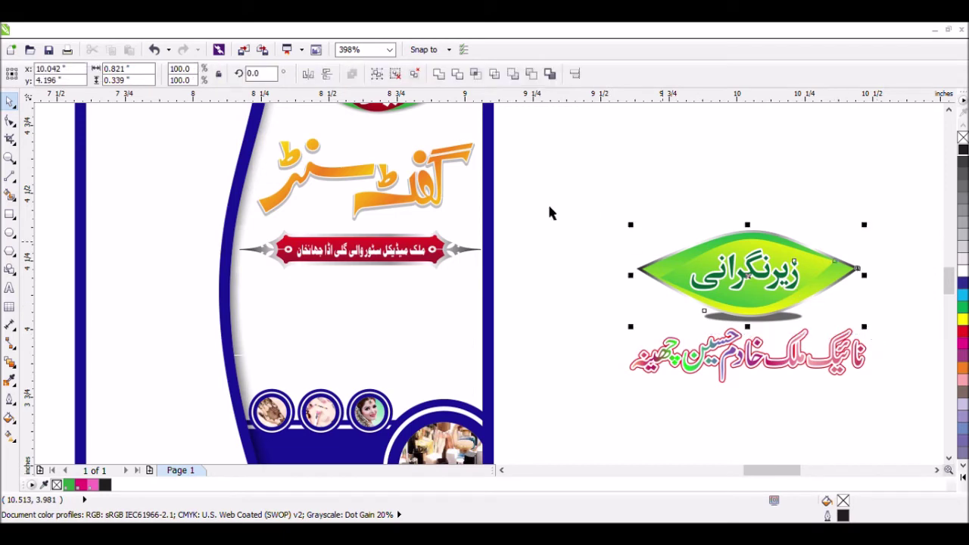
{"action": "left_click", "coordinate": [377, 74]}
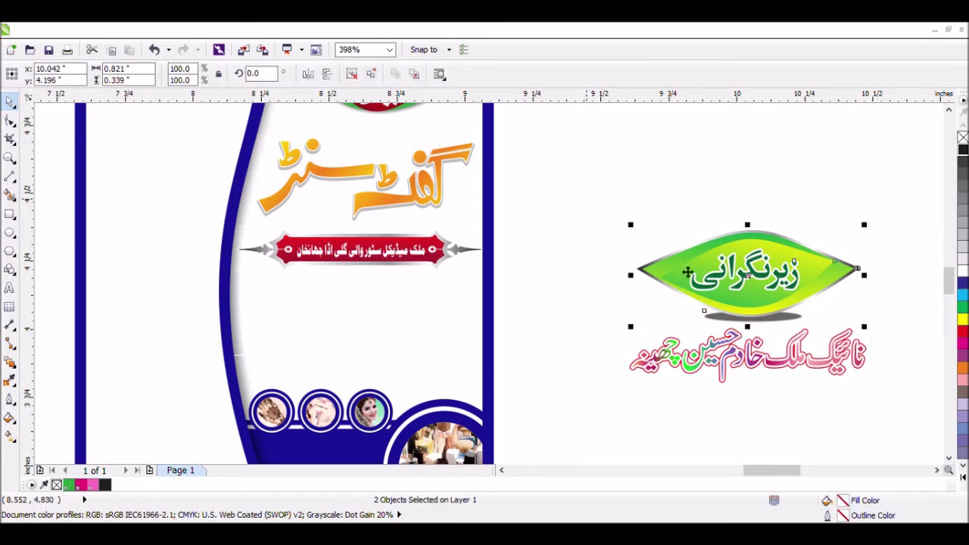
{"action": "left_click_drag", "start_coordinate": [702, 293], "coordinate": [368, 327]}
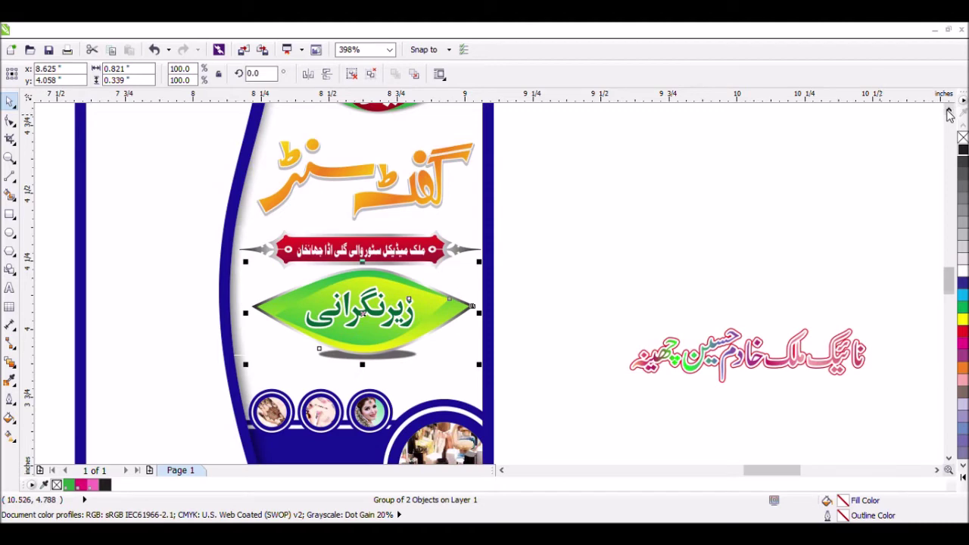
Step: Move the orange lettering up in the card, closer to the striped banner
{"action": "left_click", "coordinate": [949, 111]}
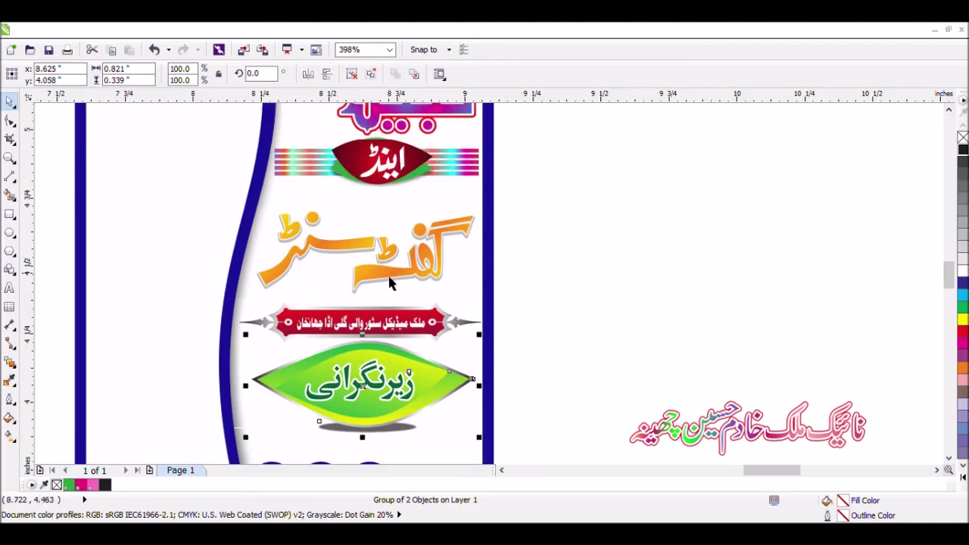
{"action": "left_click_drag", "start_coordinate": [378, 259], "coordinate": [378, 235]}
{"action": "mouse_move", "coordinate": [380, 325]}
{"action": "left_mouse_down"}
{"action": "mouse_move", "coordinate": [370, 333]}
{"action": "mouse_move", "coordinate": [376, 310]}
{"action": "left_mouse_up"}
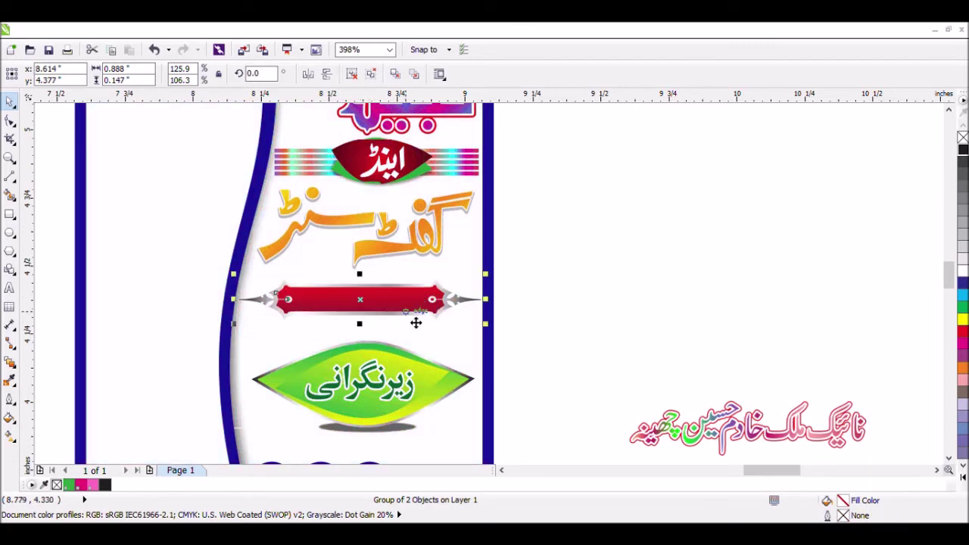
{"action": "key", "text": "ctrl+z"}
{"action": "left_click", "coordinate": [520, 273]}
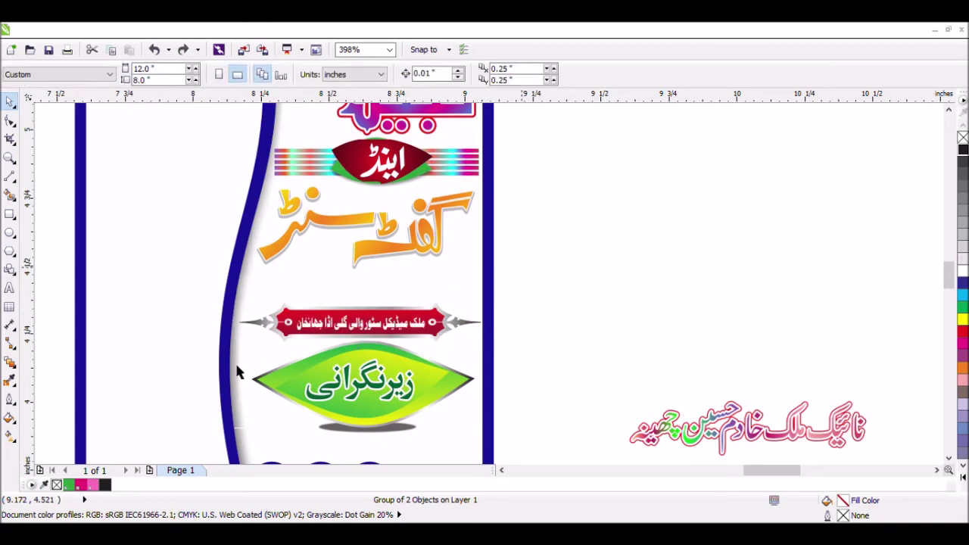
Step: Move the red plaque together with its text up under the orange lettering, and the green badge up beneath the plaque
{"action": "left_click_drag", "start_coordinate": [231, 371], "coordinate": [212, 366]}
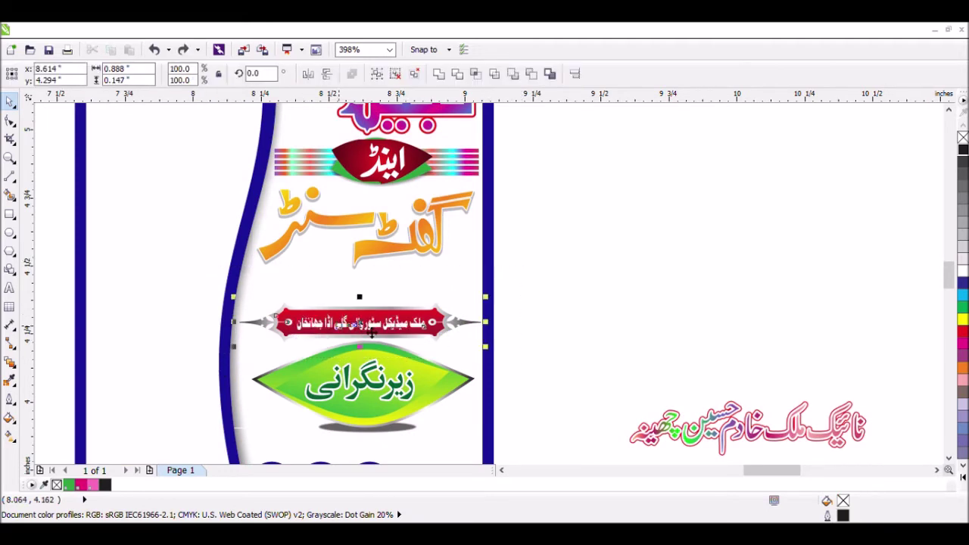
{"action": "left_click_drag", "start_coordinate": [373, 327], "coordinate": [377, 308]}
{"action": "left_click", "coordinate": [518, 358]}
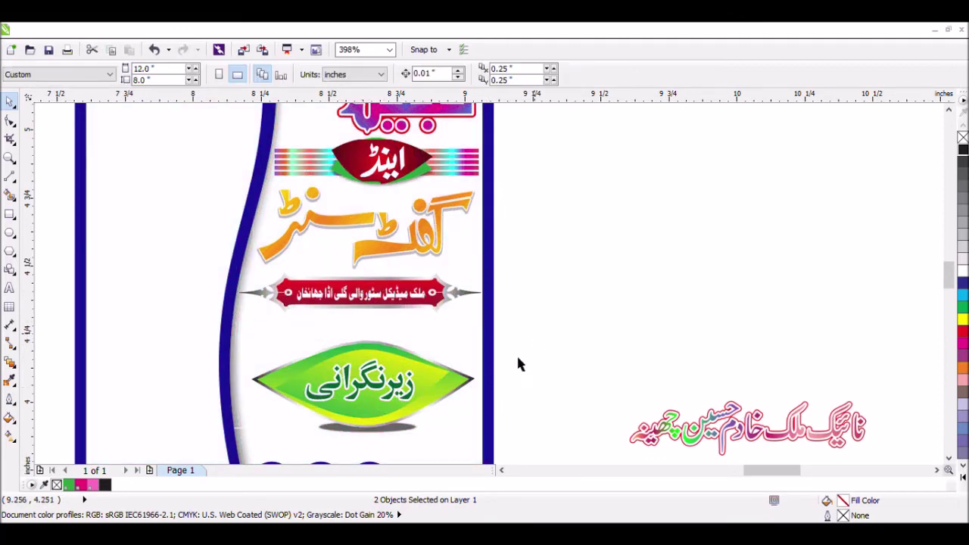
{"action": "left_click_drag", "start_coordinate": [218, 438], "coordinate": [532, 330]}
{"action": "left_click_drag", "start_coordinate": [372, 410], "coordinate": [373, 381]}
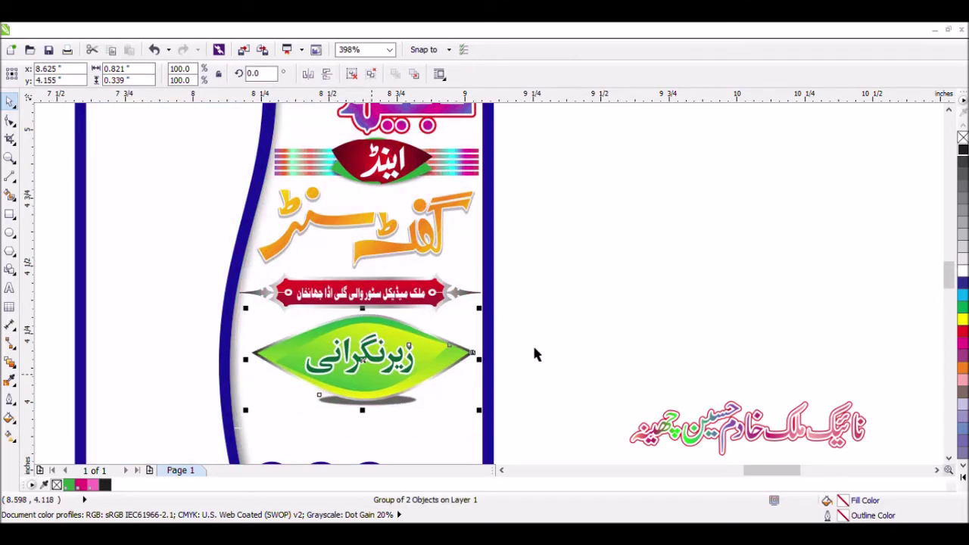
{"action": "left_click", "coordinate": [726, 345]}
Step: Move the multicoloured name lettering into the card below the green badge and enlarge it to about 0.88 inches wide
{"action": "scroll", "coordinate": [887, 327], "scroll_direction": "down", "scroll_amount": 2}
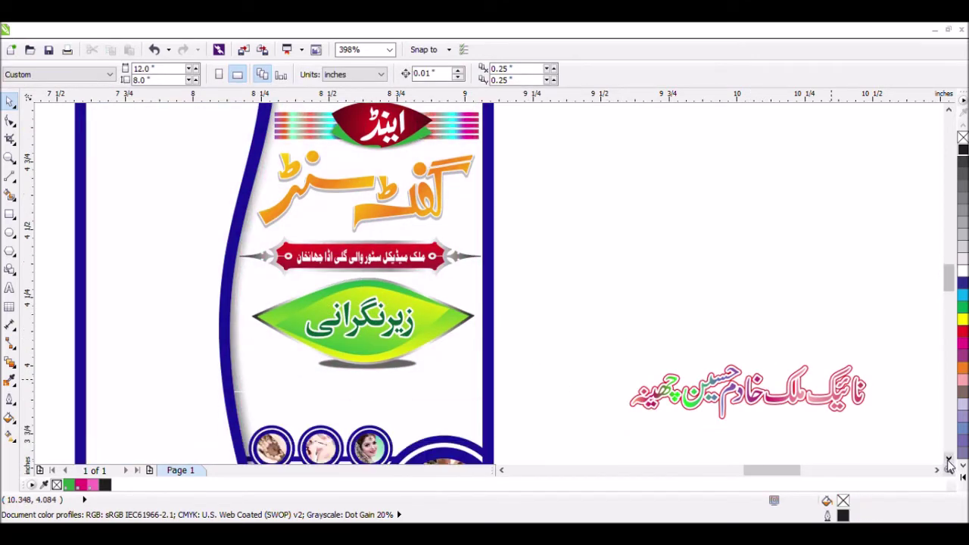
{"action": "left_click_drag", "start_coordinate": [893, 327], "coordinate": [591, 418]}
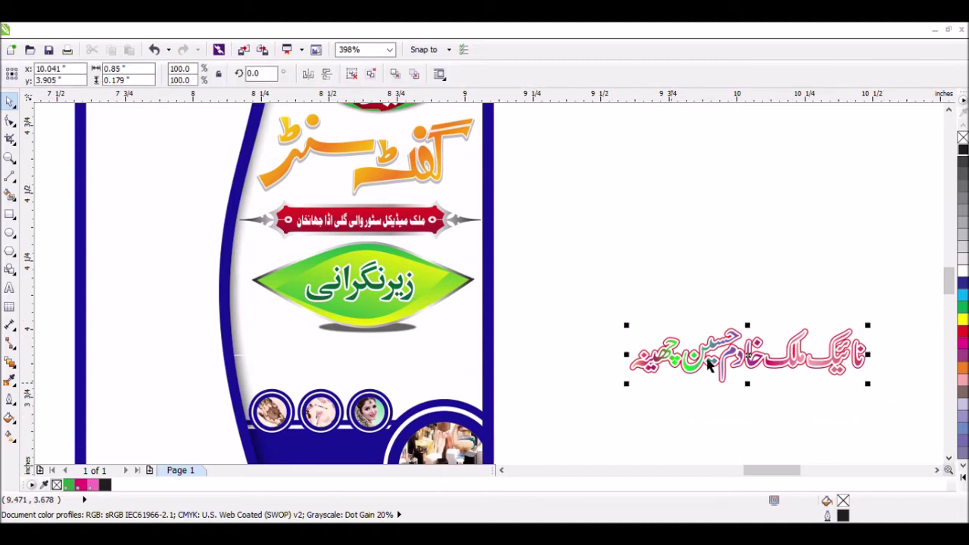
{"action": "left_click_drag", "start_coordinate": [758, 364], "coordinate": [369, 376]}
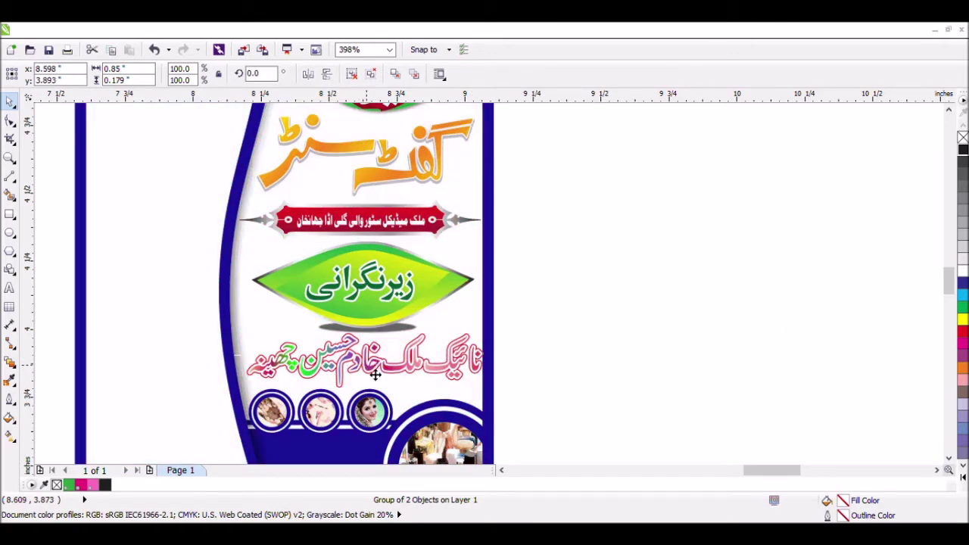
{"action": "left_click_drag", "start_coordinate": [482, 397], "coordinate": [493, 404]}
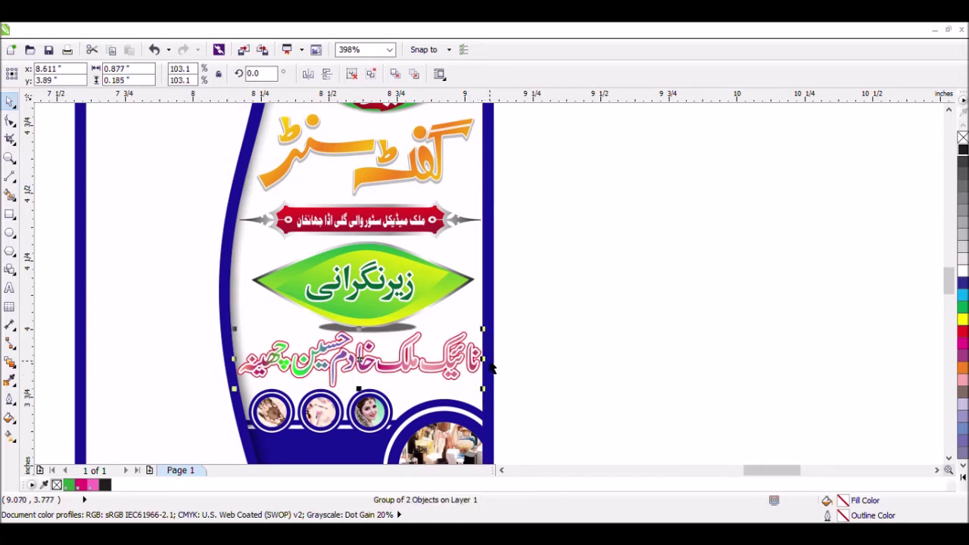
{"action": "left_click", "coordinate": [620, 372]}
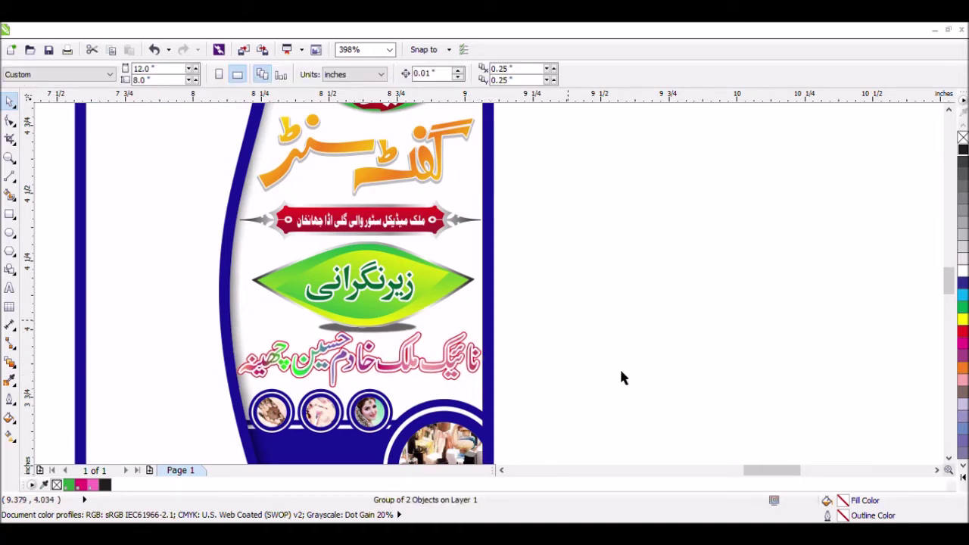
Step: Place the black contact name and phone number in the blue footer beneath the round photos and fill them white
{"action": "scroll", "coordinate": [620, 379], "scroll_direction": "down", "scroll_amount": 2}
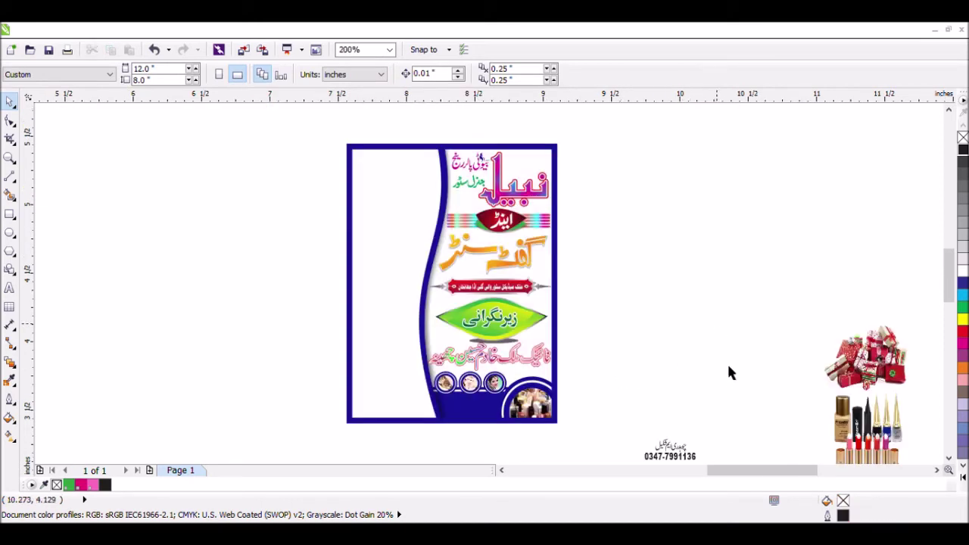
{"action": "left_click", "coordinate": [675, 452]}
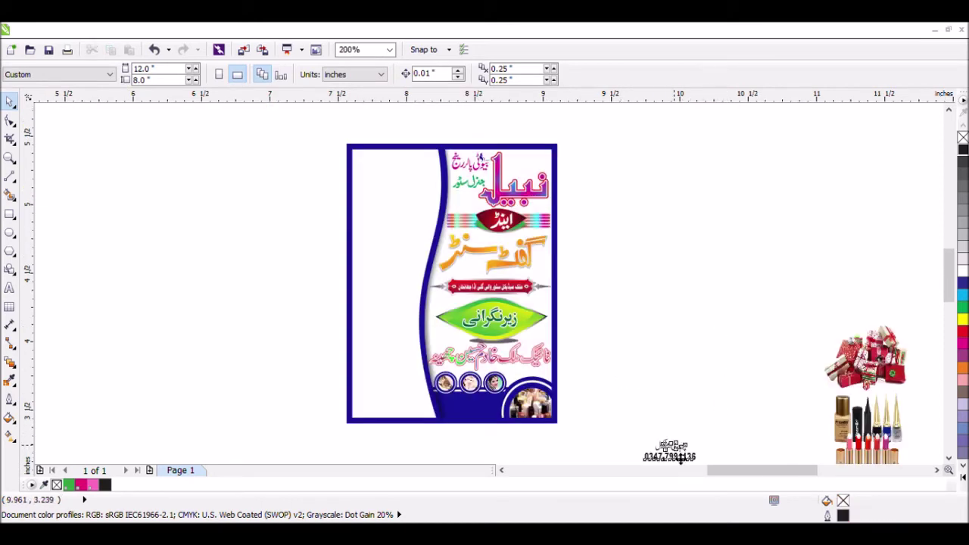
{"action": "left_click_drag", "start_coordinate": [673, 457], "coordinate": [486, 414]}
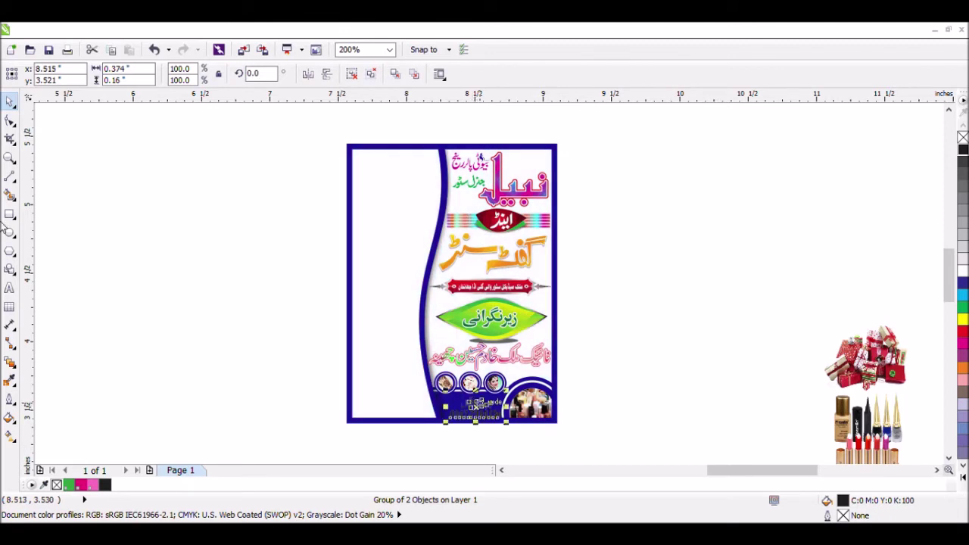
{"action": "left_click_drag", "start_coordinate": [433, 439], "coordinate": [478, 426]}
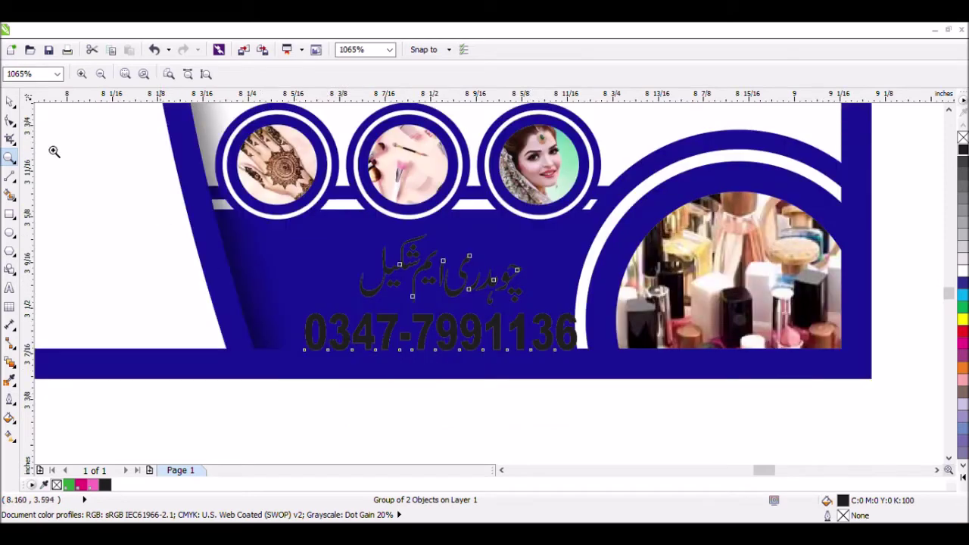
{"action": "left_click", "coordinate": [10, 102]}
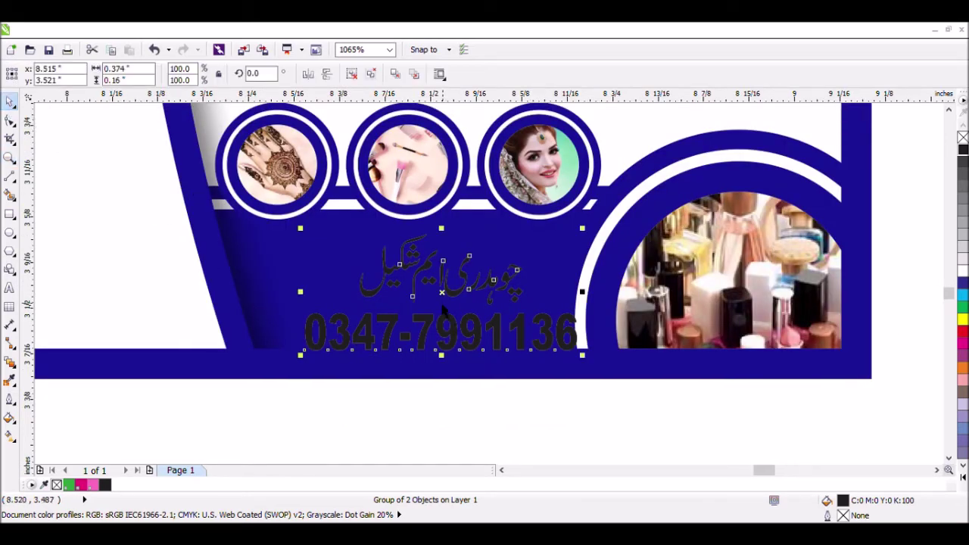
{"action": "left_click_drag", "start_coordinate": [445, 314], "coordinate": [413, 313]}
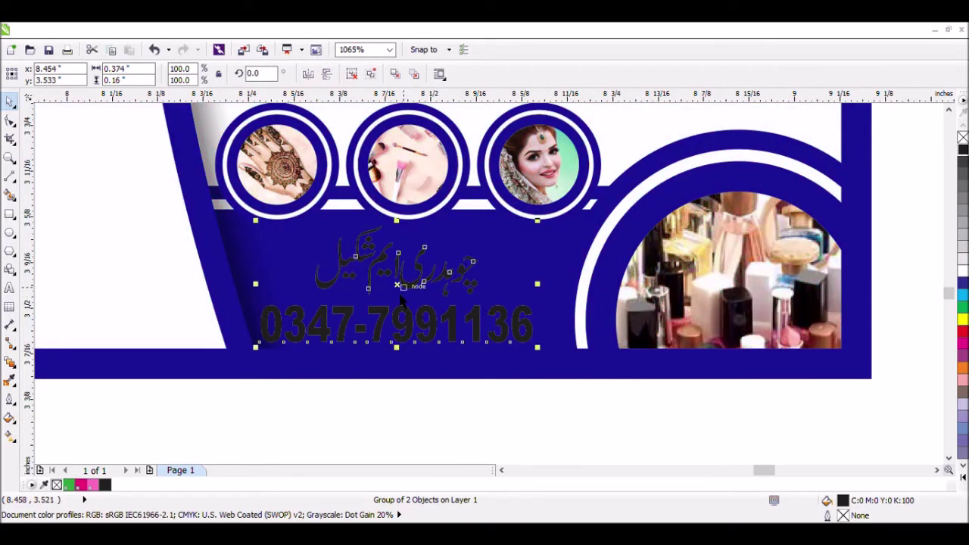
{"action": "left_click_drag", "start_coordinate": [407, 296], "coordinate": [420, 295]}
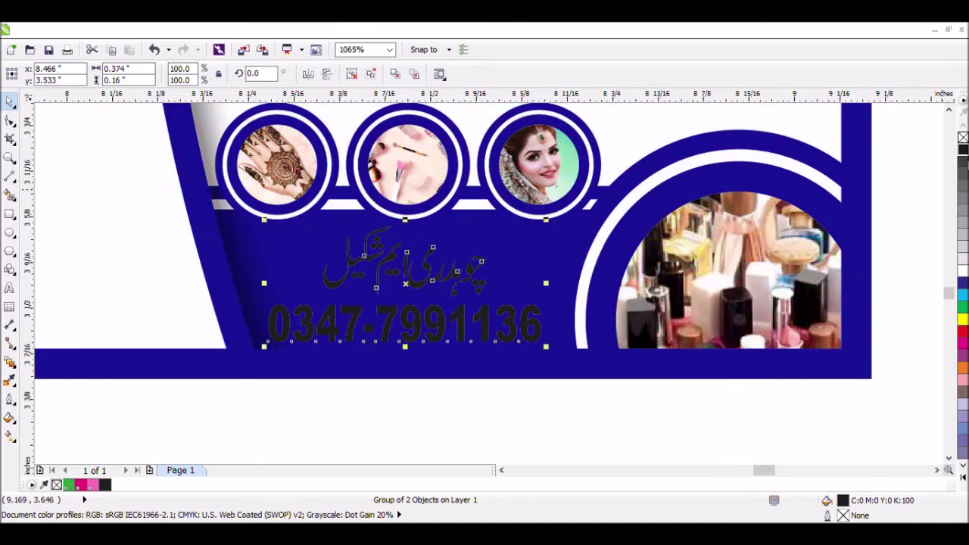
{"action": "left_click", "coordinate": [963, 271]}
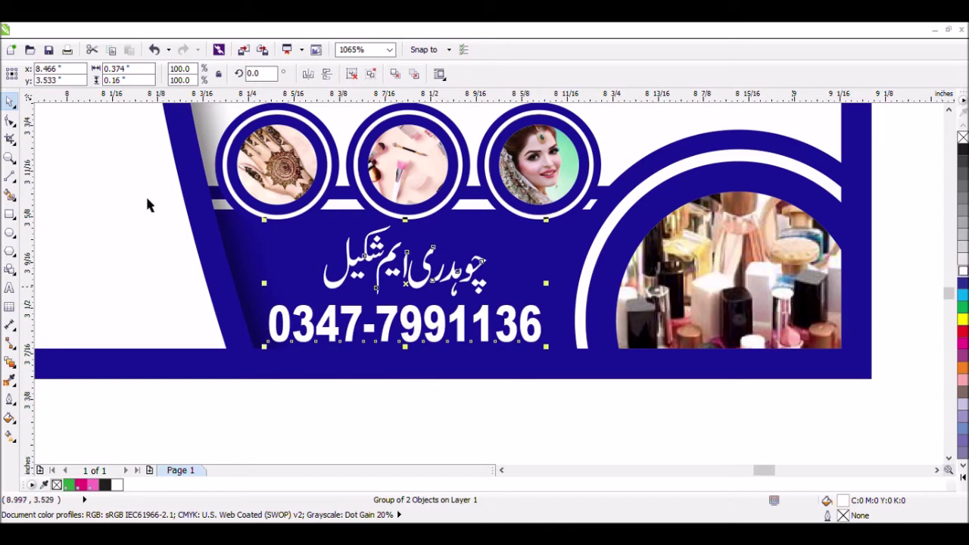
Step: Move the gift boxes picture to the top of the card's empty white left panel
{"action": "left_click", "coordinate": [10, 157]}
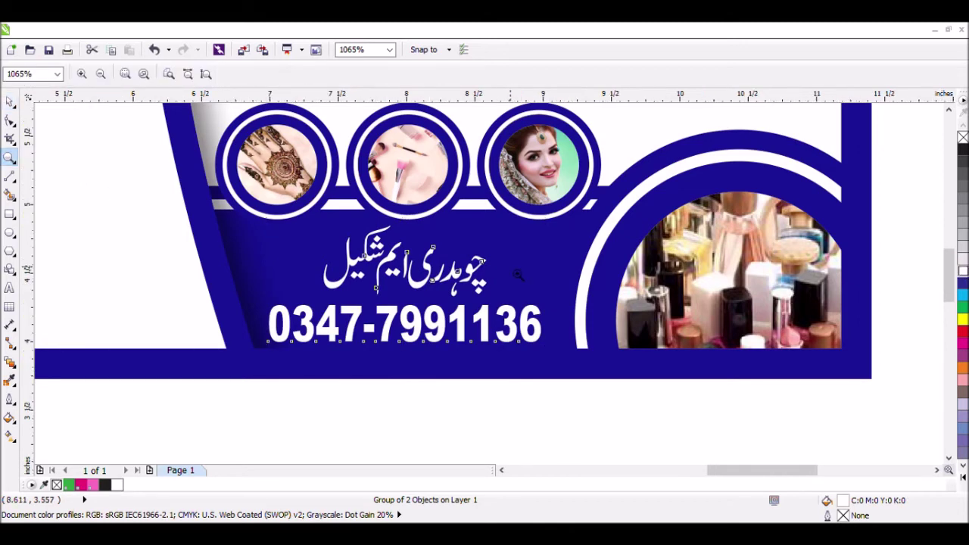
{"action": "scroll", "coordinate": [517, 274], "scroll_direction": "down", "scroll_amount": 5}
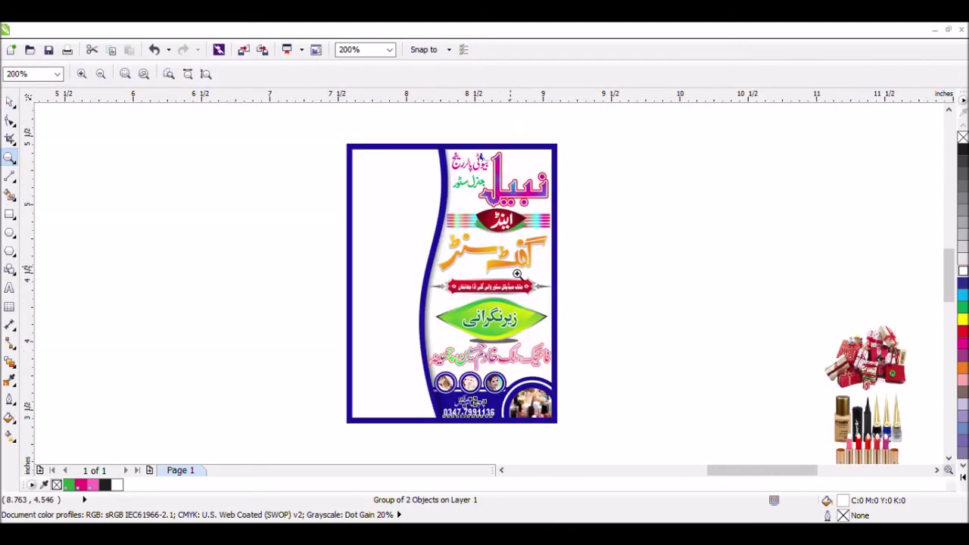
{"action": "left_click", "coordinate": [10, 100]}
{"action": "left_click", "coordinate": [948, 458]}
{"action": "left_click", "coordinate": [949, 458]}
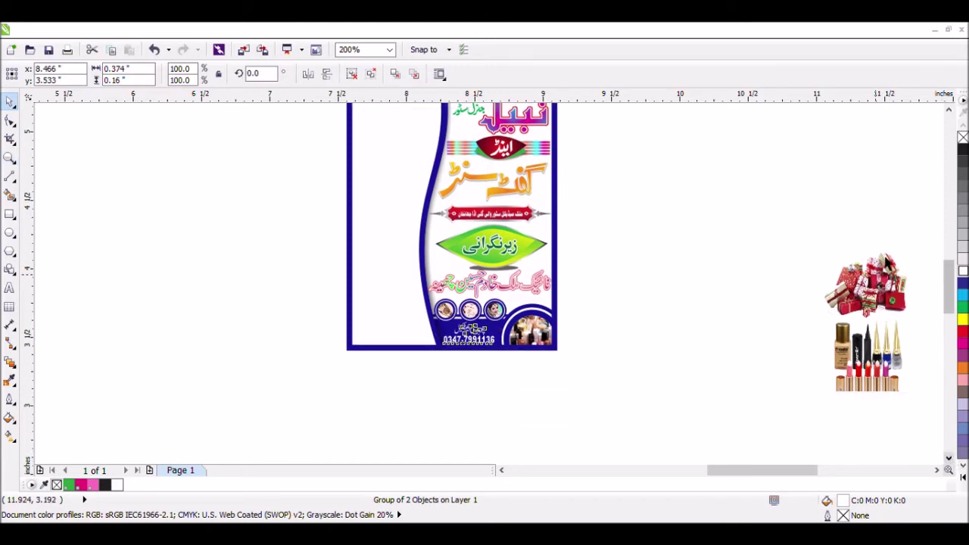
{"action": "scroll", "coordinate": [874, 239], "scroll_direction": "down", "scroll_amount": 1}
{"action": "left_click", "coordinate": [871, 250]}
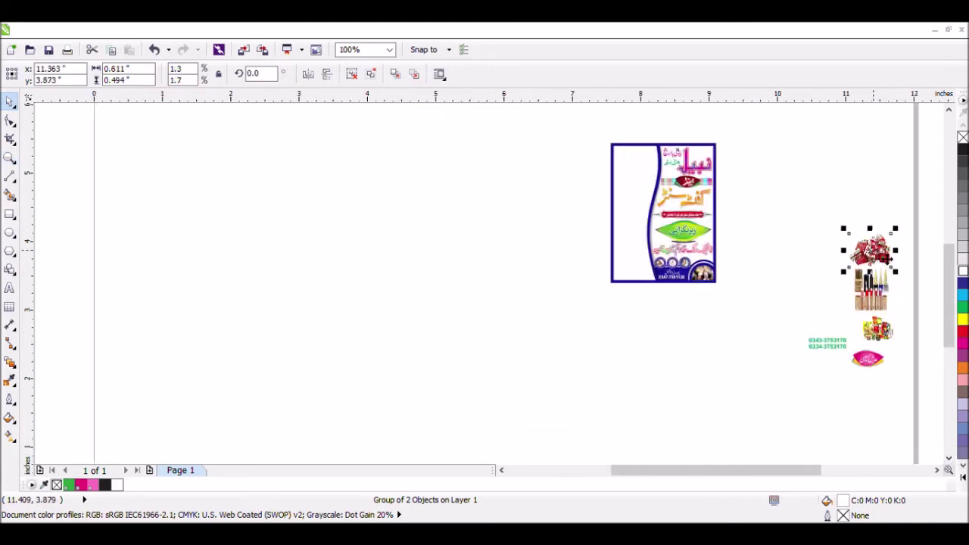
{"action": "left_click_drag", "start_coordinate": [742, 203], "coordinate": [644, 175]}
Step: Stack the cosmetics picture and the grocery products picture below the gift boxes in the card's left panel
{"action": "left_click_drag", "start_coordinate": [870, 301], "coordinate": [655, 229]}
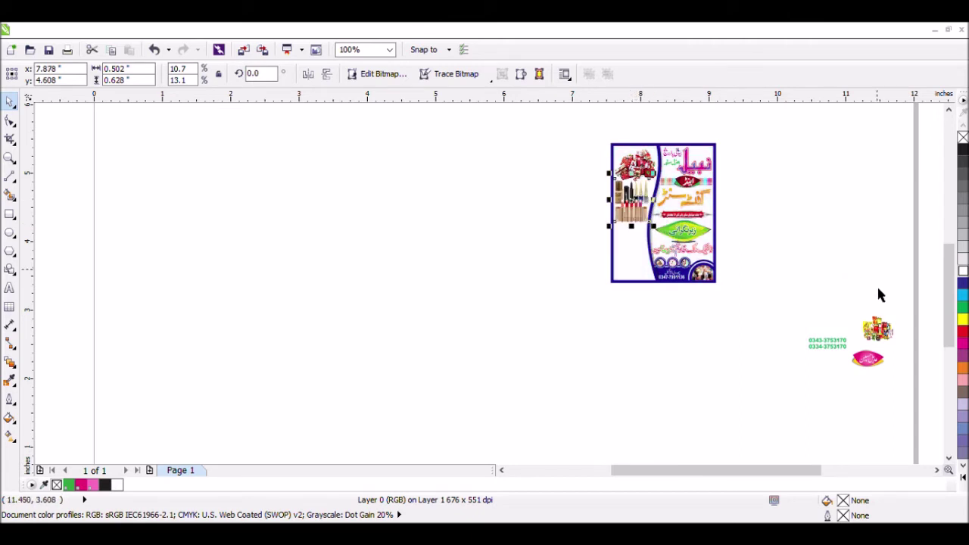
{"action": "left_click", "coordinate": [885, 342]}
{"action": "left_click_drag", "start_coordinate": [890, 341], "coordinate": [638, 244]}
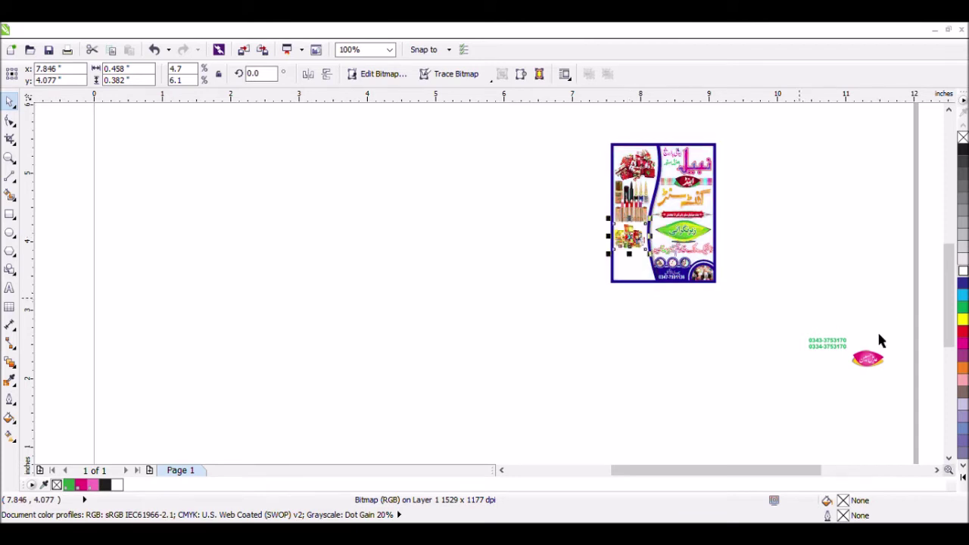
Step: Move the pink name badge and the two green phone numbers into the card's left panel below the grocery picture
{"action": "left_click_drag", "start_coordinate": [893, 335], "coordinate": [643, 271]}
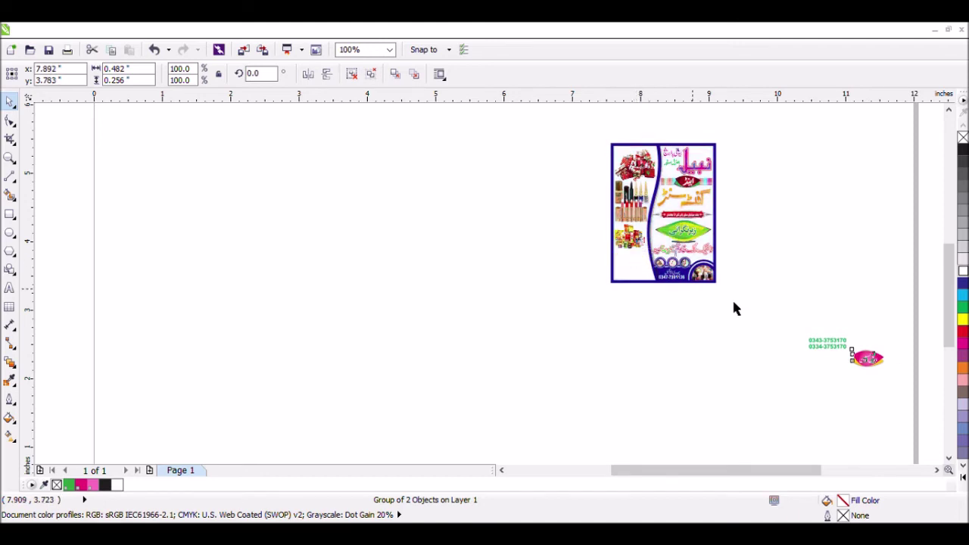
{"action": "left_click", "coordinate": [849, 347]}
{"action": "left_click_drag", "start_coordinate": [826, 353], "coordinate": [645, 287]}
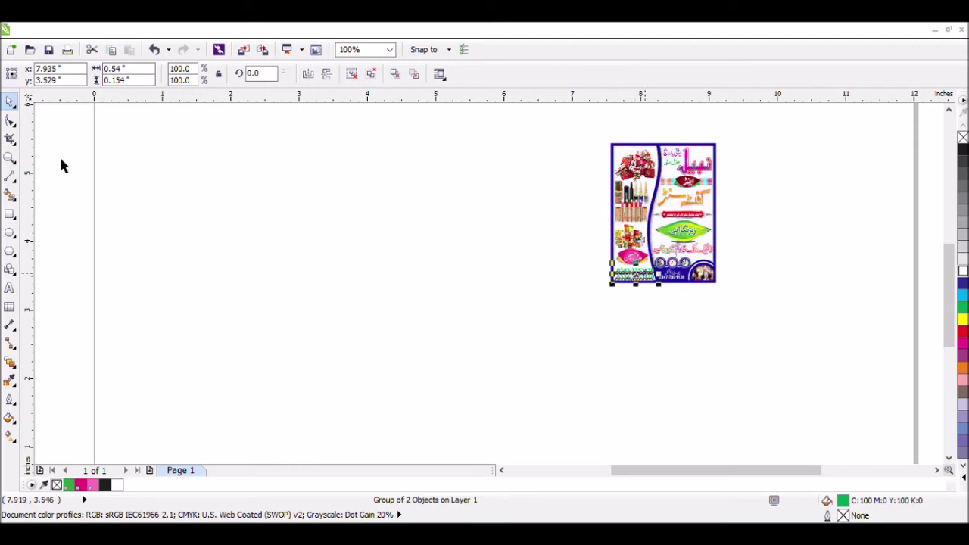
{"action": "left_click", "coordinate": [10, 157]}
{"action": "left_click_drag", "start_coordinate": [613, 148], "coordinate": [727, 292]}
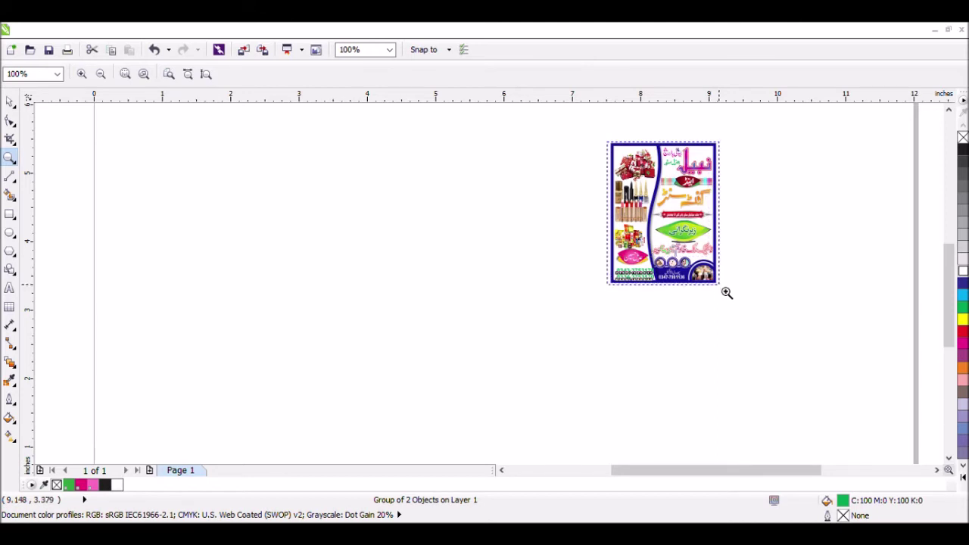
{"action": "left_click", "coordinate": [10, 101]}
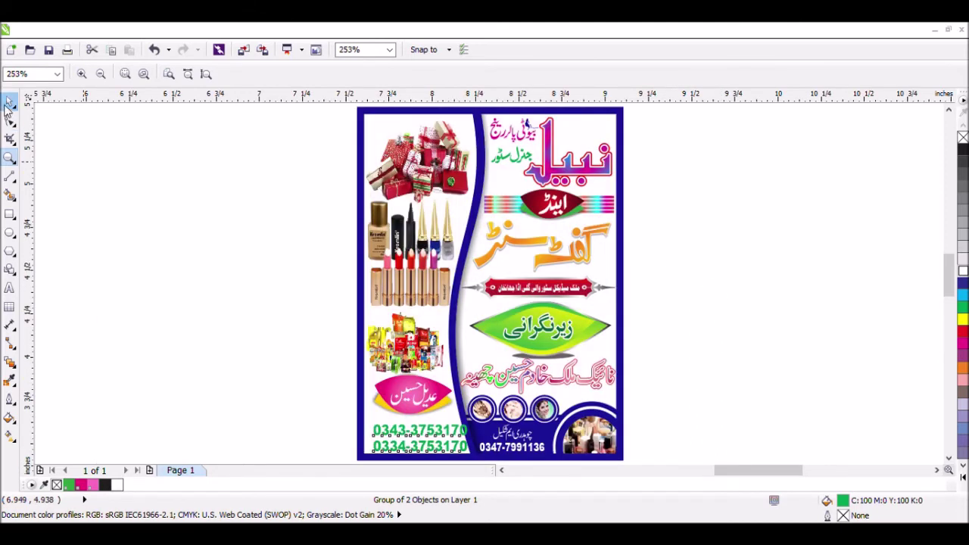
{"action": "left_click", "coordinate": [113, 180]}
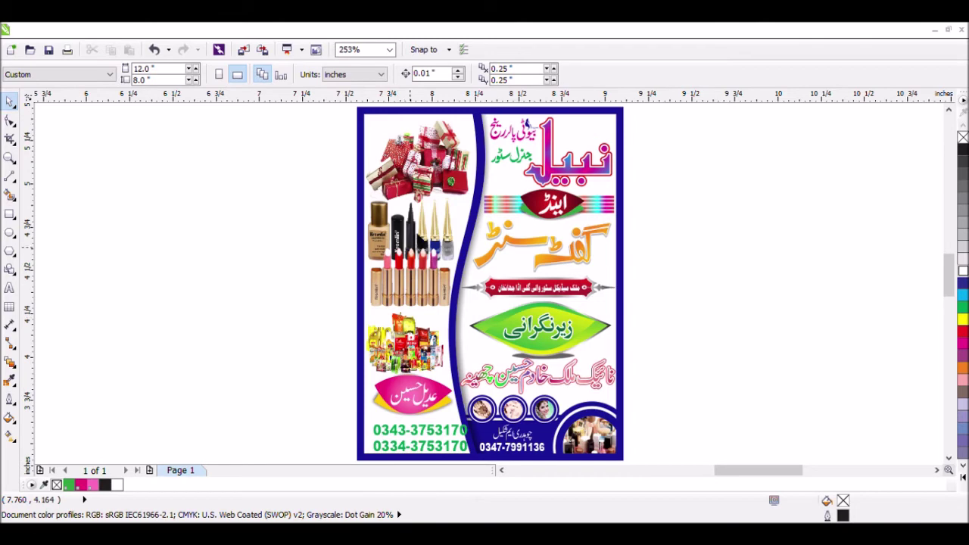
Step: Move the gift boxes, cosmetics and grocery pictures slightly higher in the card's left panel
{"action": "left_click", "coordinate": [419, 178]}
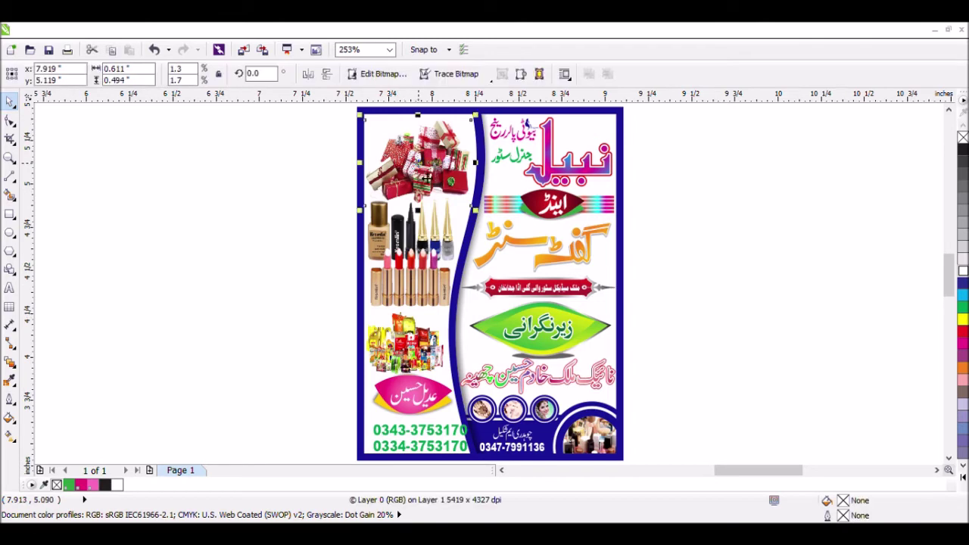
{"action": "mouse_move", "coordinate": [427, 175]}
{"action": "left_mouse_down"}
{"action": "mouse_move", "coordinate": [417, 167]}
{"action": "mouse_move", "coordinate": [426, 165]}
{"action": "left_mouse_up"}
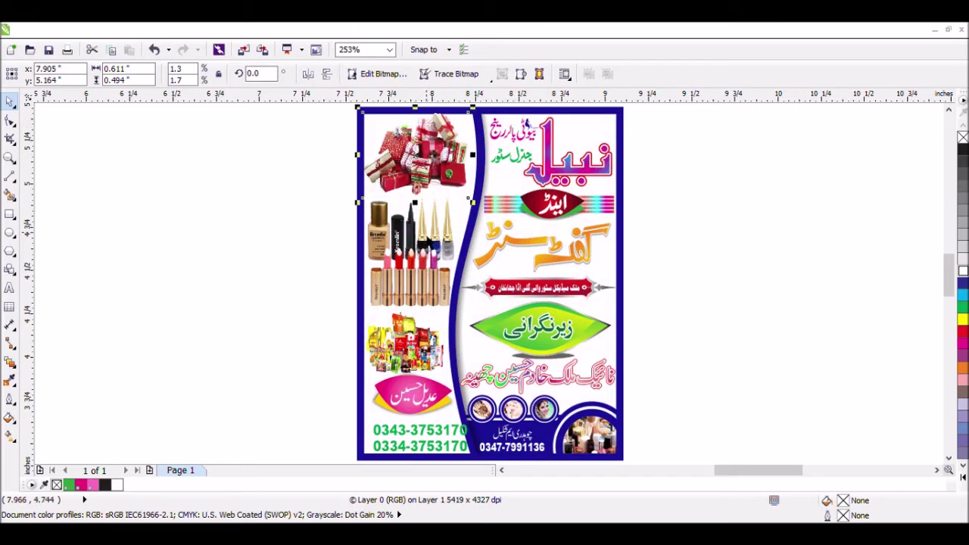
{"action": "left_click", "coordinate": [429, 241]}
{"action": "left_click_drag", "start_coordinate": [425, 260], "coordinate": [428, 252]}
{"action": "left_click", "coordinate": [418, 340]}
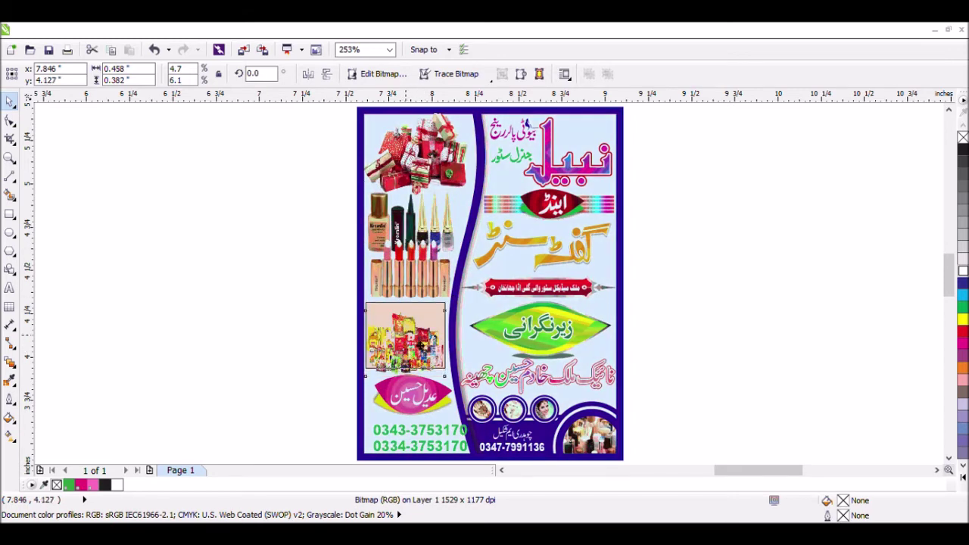
{"action": "left_click", "coordinate": [312, 372]}
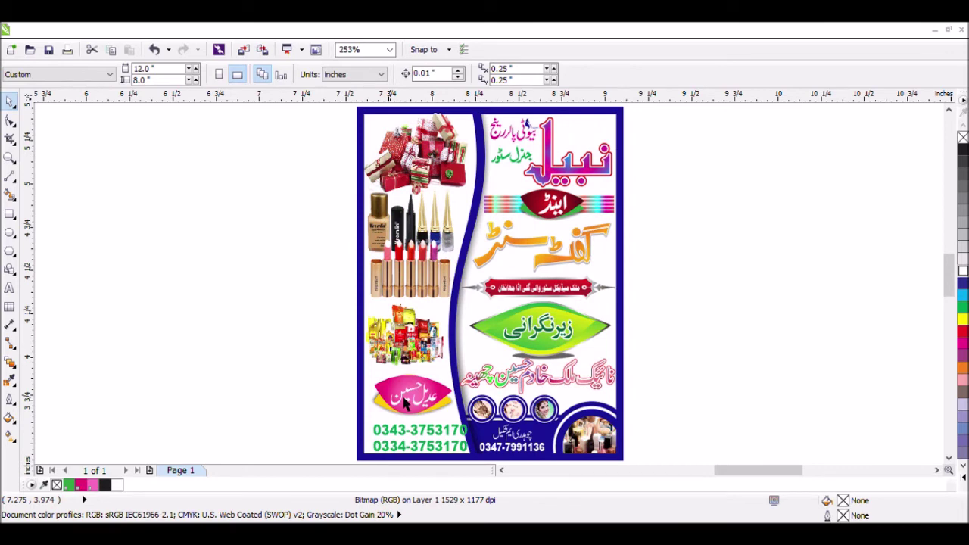
Step: Move the pink name badge slightly up and left, closer beneath the grocery picture
{"action": "left_click", "coordinate": [421, 401]}
{"action": "left_click_drag", "start_coordinate": [421, 402], "coordinate": [416, 399]}
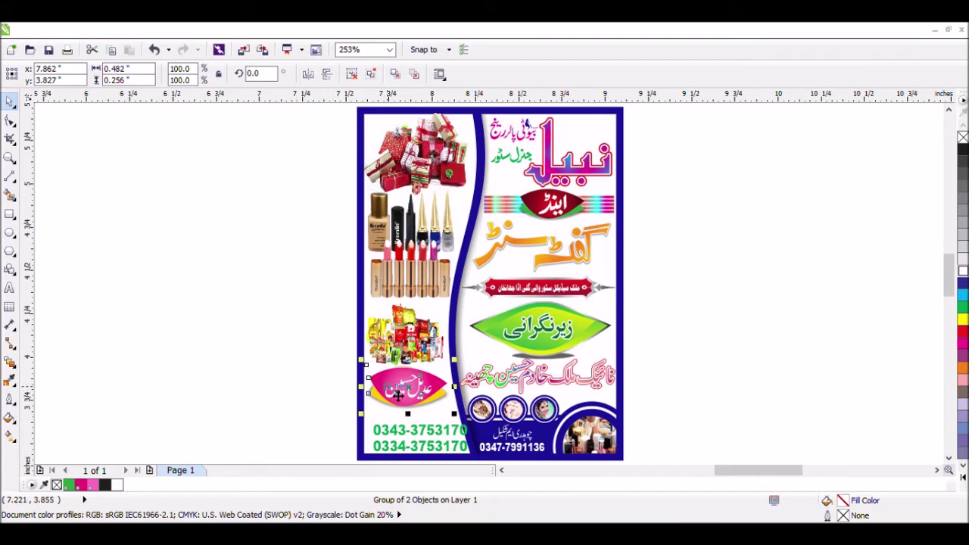
{"action": "key", "text": "Escape"}
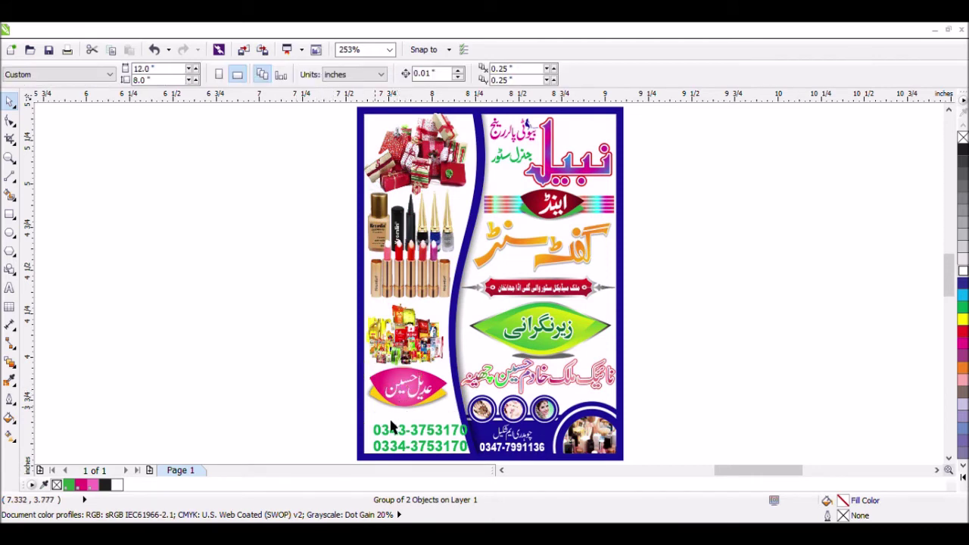
Step: Move the two green phone numbers fully inside the left panel's white area and widen the gap between them
{"action": "left_click", "coordinate": [433, 448]}
{"action": "left_click", "coordinate": [10, 157]}
{"action": "left_click_drag", "start_coordinate": [341, 395], "coordinate": [498, 429]}
{"action": "left_click", "coordinate": [10, 101]}
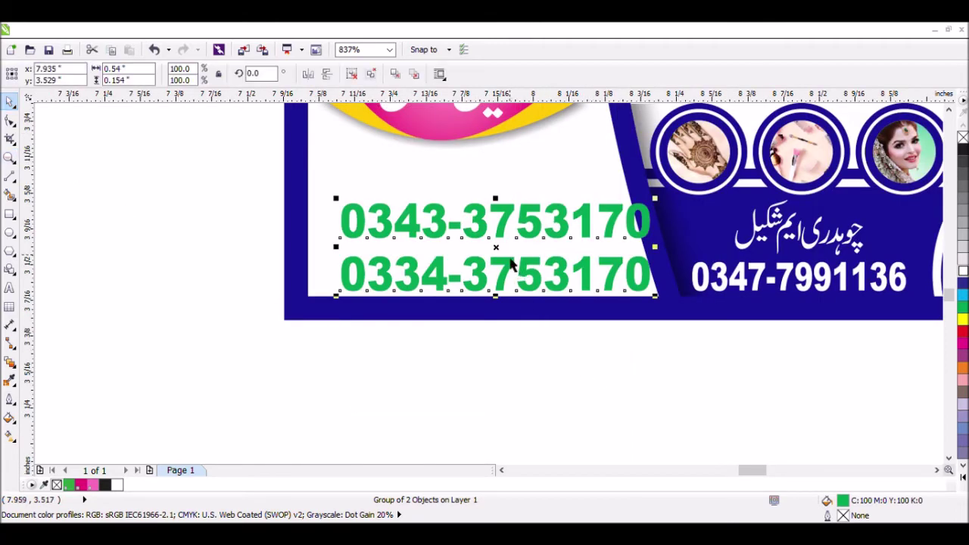
{"action": "left_click_drag", "start_coordinate": [498, 254], "coordinate": [477, 233]}
{"action": "left_click_drag", "start_coordinate": [478, 284], "coordinate": [488, 288]}
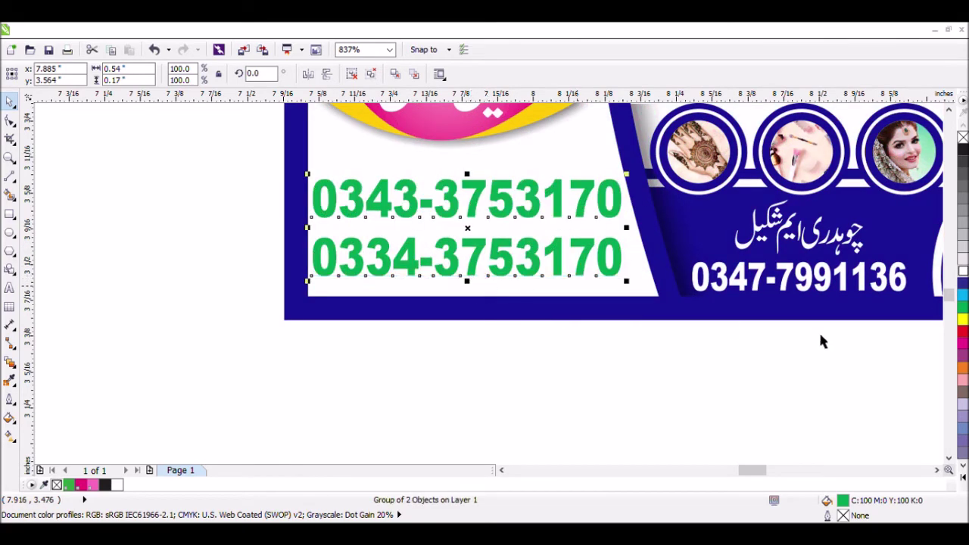
Step: Fill the two phone numbers in the left panel red and narrow them to about 0.527" wide
{"action": "left_click", "coordinate": [961, 321]}
{"action": "left_click", "coordinate": [963, 334]}
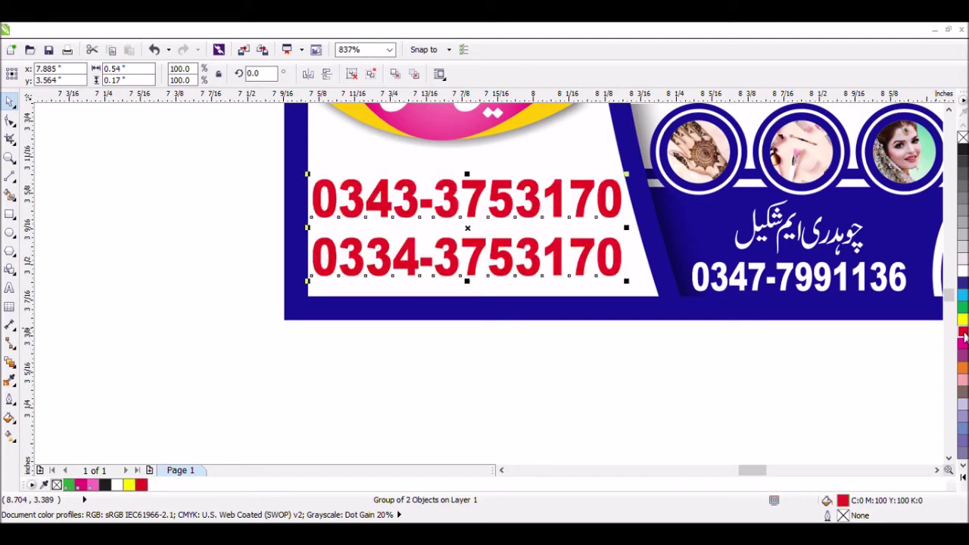
{"action": "left_click_drag", "start_coordinate": [318, 236], "coordinate": [322, 240]}
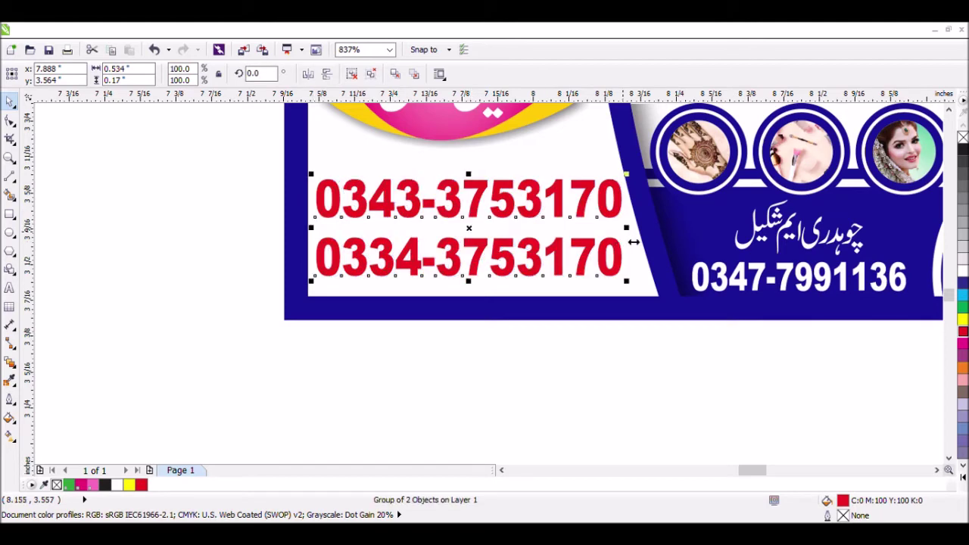
{"action": "left_click_drag", "start_coordinate": [629, 240], "coordinate": [629, 239]}
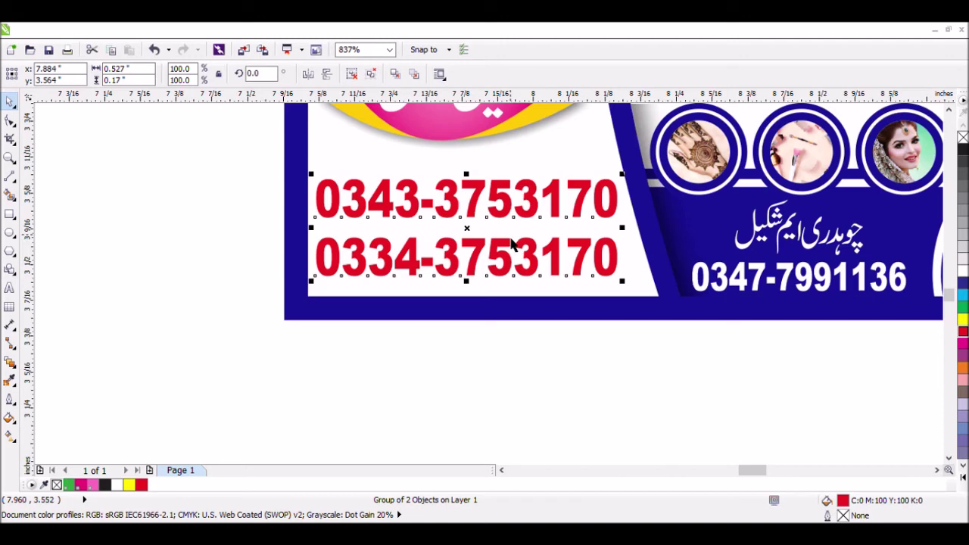
Step: Select every object of the finished card and group them
{"action": "scroll", "coordinate": [510, 242], "scroll_direction": "down", "scroll_amount": 4}
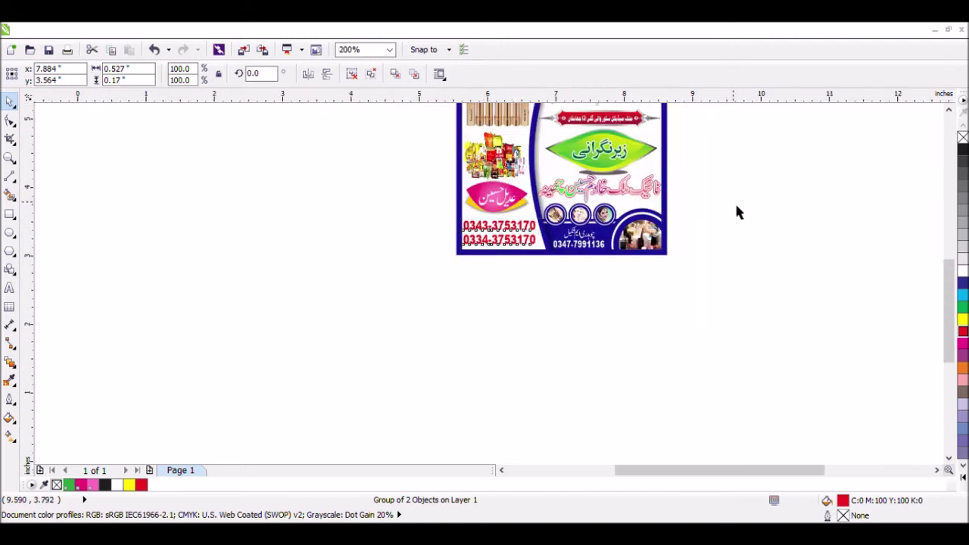
{"action": "scroll", "coordinate": [735, 210], "scroll_direction": "down", "scroll_amount": 2}
{"action": "left_click", "coordinate": [949, 110]}
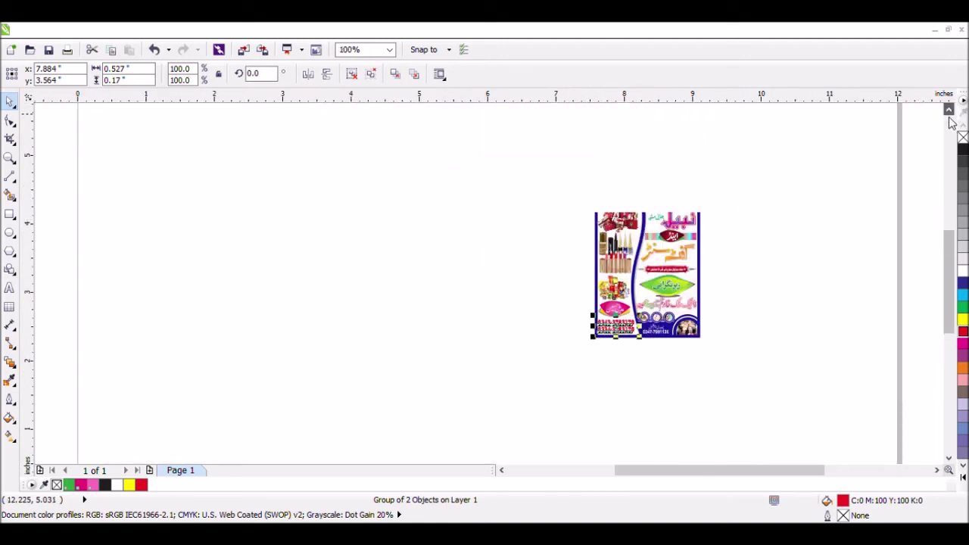
{"action": "left_click_drag", "start_coordinate": [569, 190], "coordinate": [729, 381]}
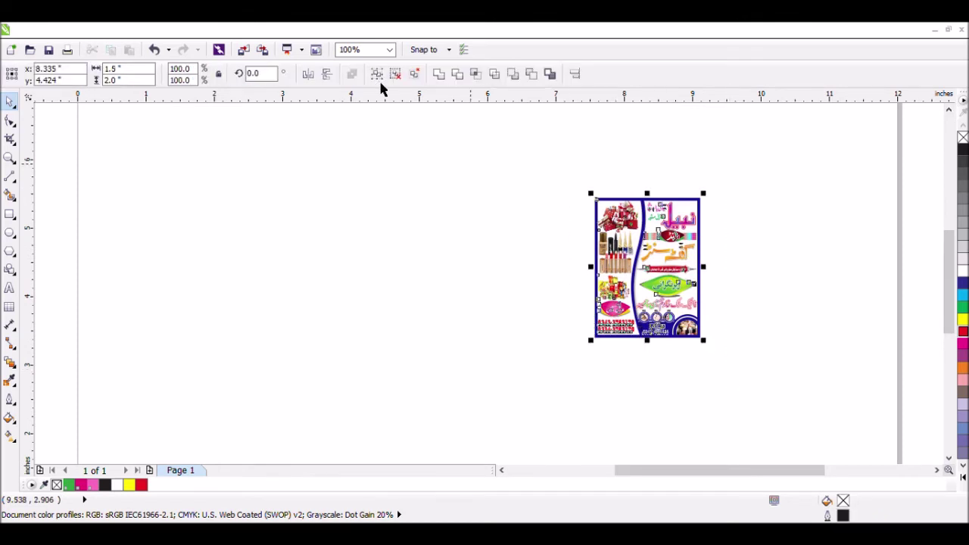
{"action": "left_click", "coordinate": [377, 75]}
{"action": "left_click", "coordinate": [9, 158]}
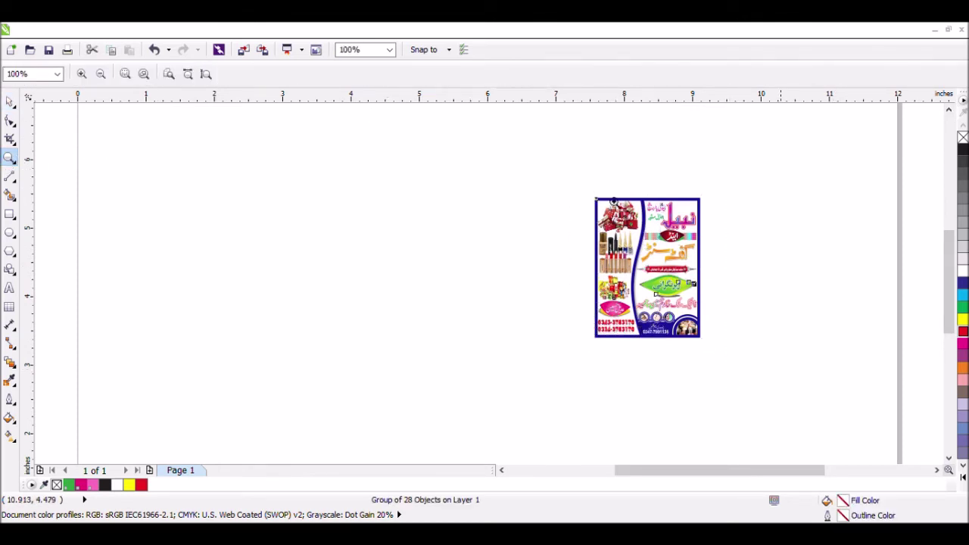
{"action": "left_click_drag", "start_coordinate": [603, 203], "coordinate": [709, 346]}
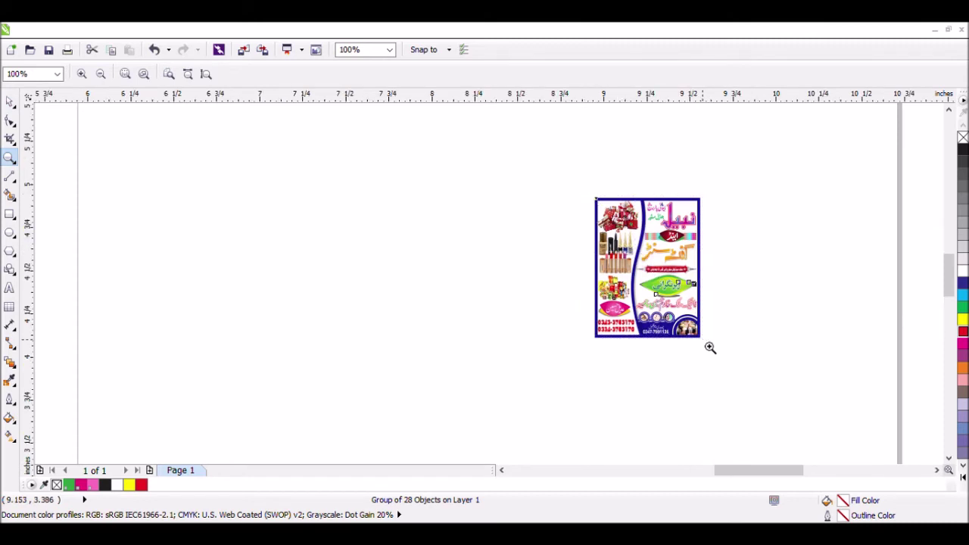
{"action": "left_click", "coordinate": [11, 103]}
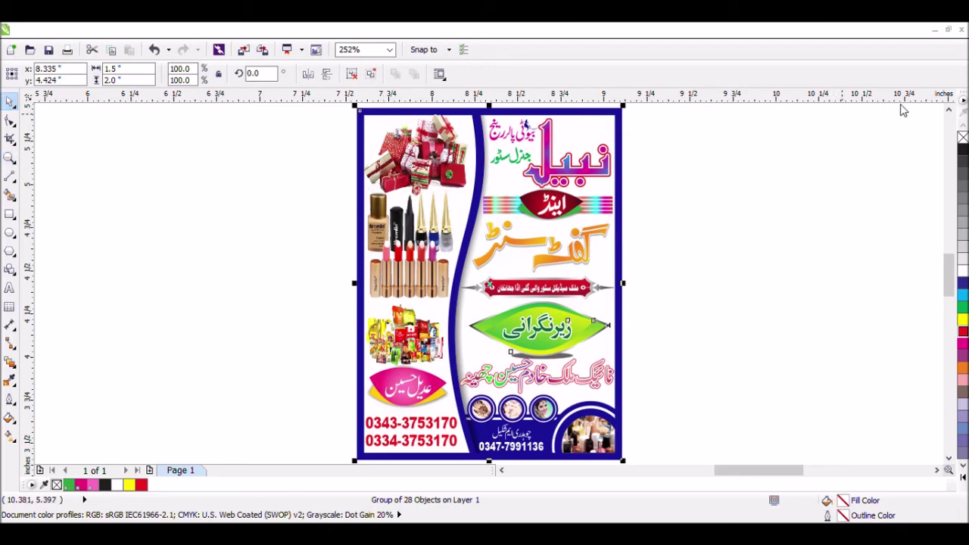
{"action": "scroll", "coordinate": [850, 190], "scroll_direction": "down", "scroll_amount": 3}
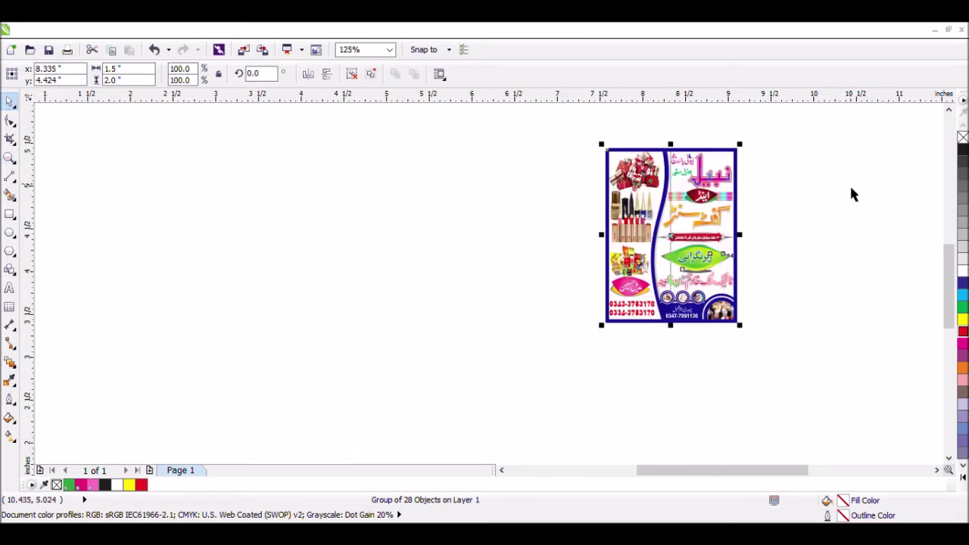
{"action": "key", "text": "shift+F2"}
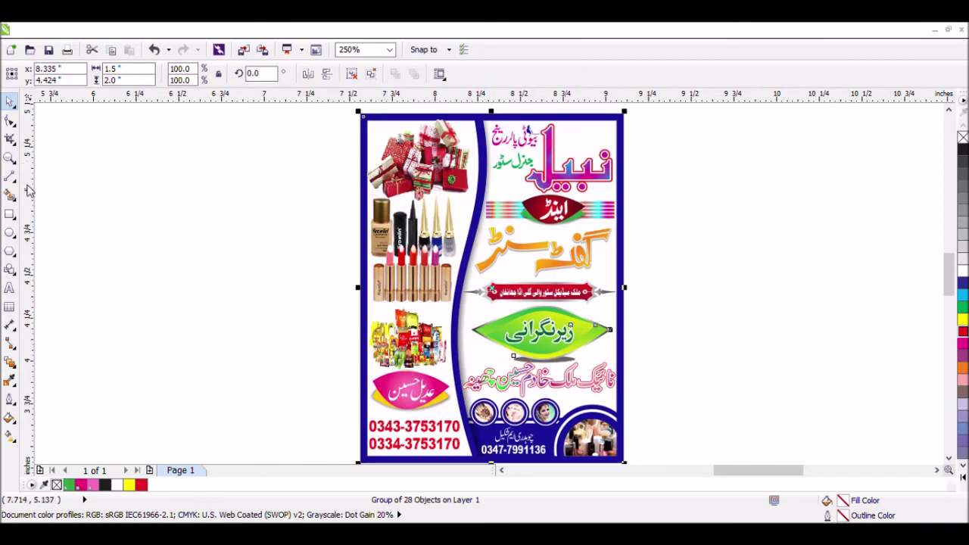
Step: Add the text "Desgin By" with the designer's name on a second line beside the card, in the Shine Personal Use font
{"action": "left_click", "coordinate": [10, 287]}
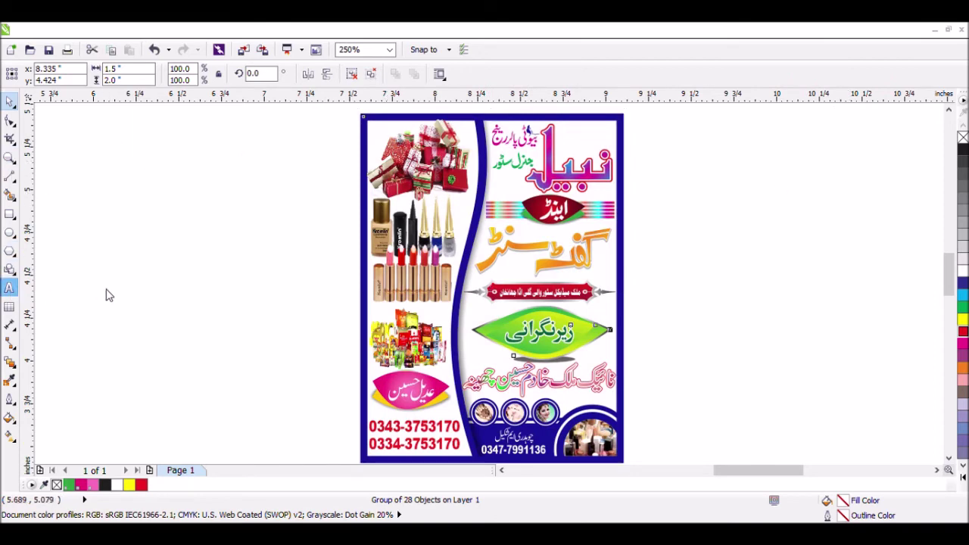
{"action": "left_click", "coordinate": [673, 292]}
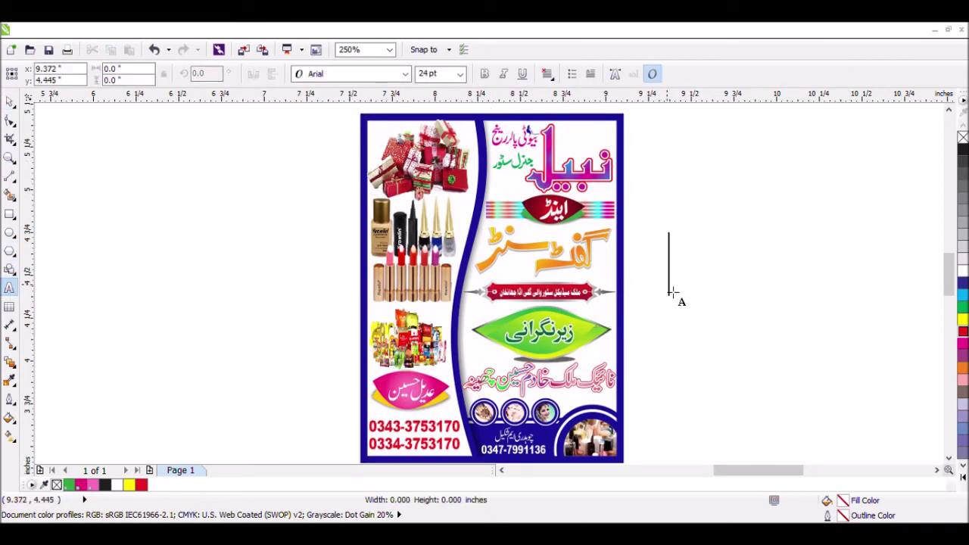
{"action": "type", "text": "D"}
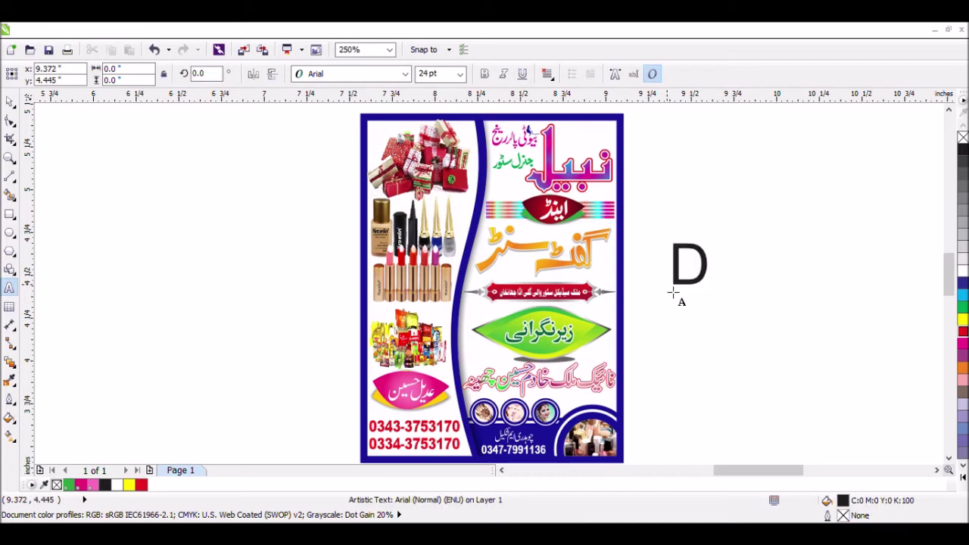
{"action": "type", "text": "esgin"}
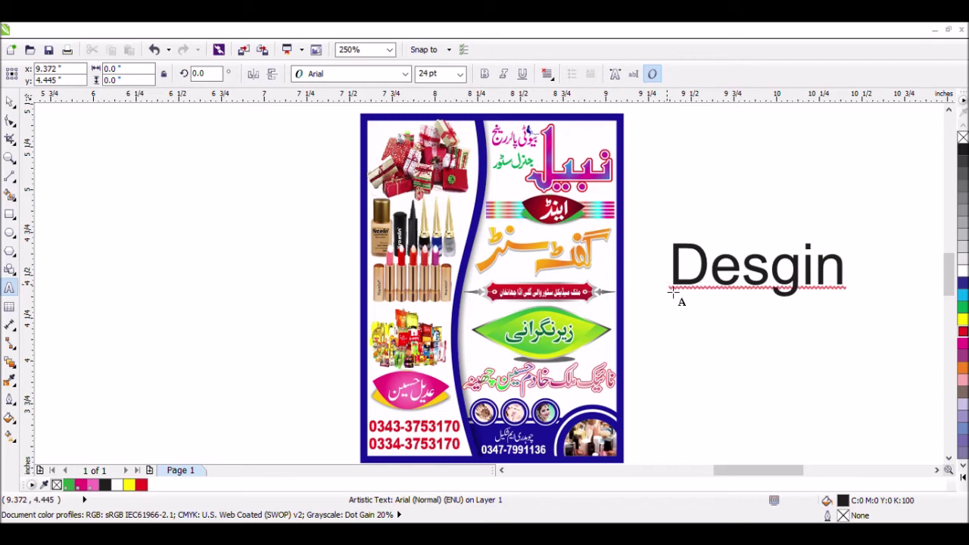
{"action": "type", "text": " By"}
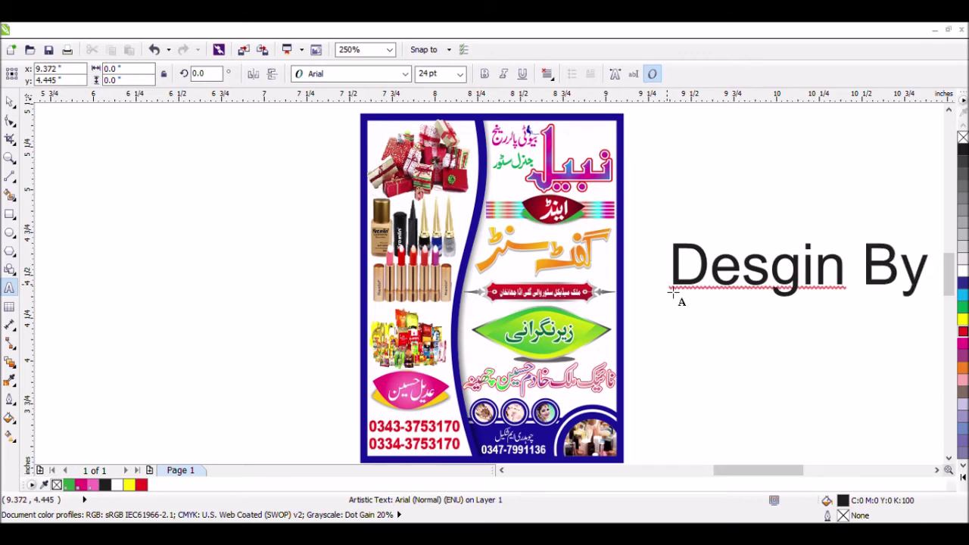
{"action": "key", "text": "BackSpace"}
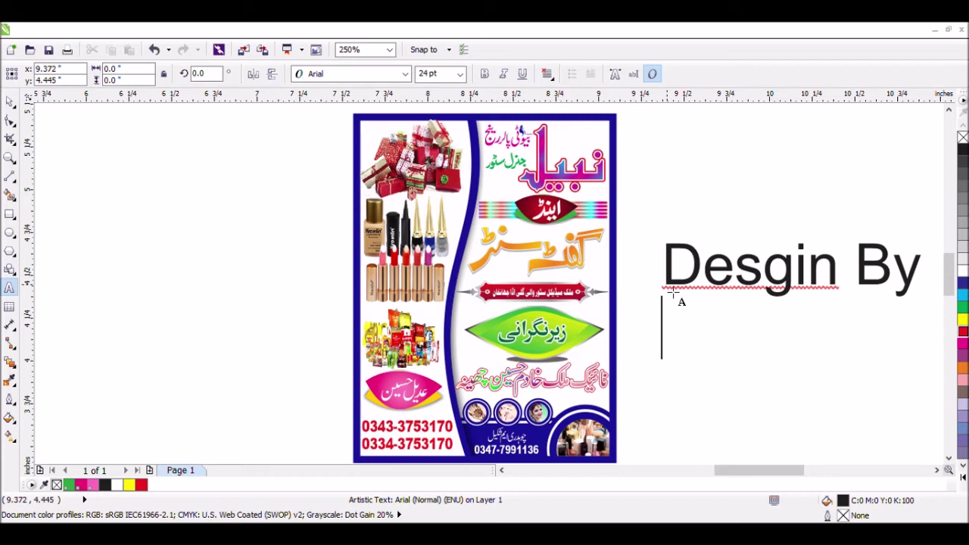
{"action": "type", "text": "riz"}
{"action": "key", "text": "BackSpace"}
{"action": "key", "text": "BackSpace"}
{"action": "key", "text": "BackSpace"}
{"action": "type", "text": "Rizwan"}
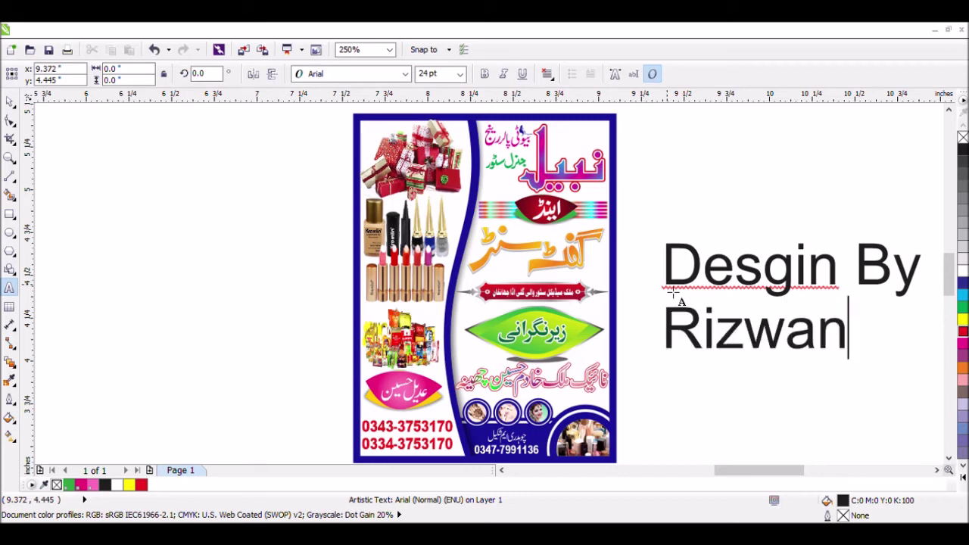
{"action": "left_click", "coordinate": [10, 101]}
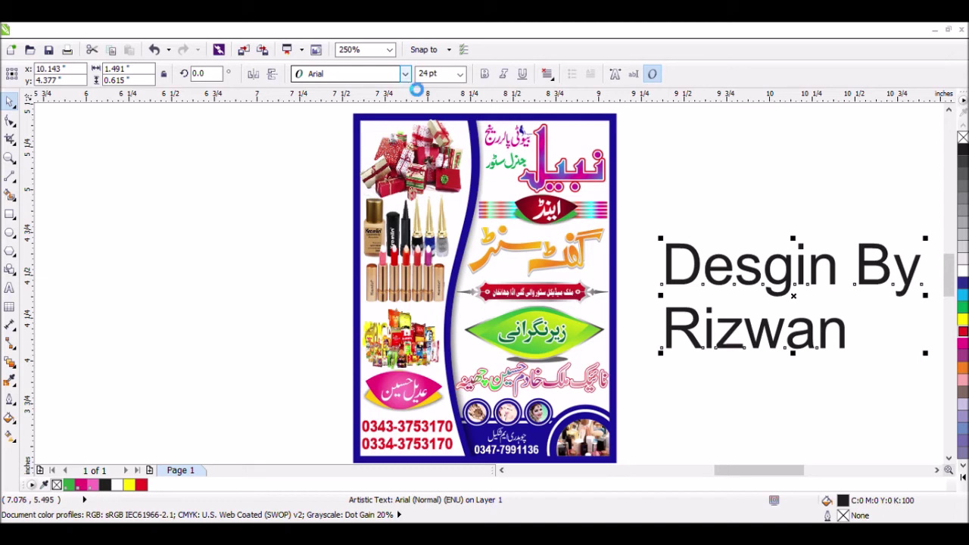
{"action": "left_click", "coordinate": [389, 117]}
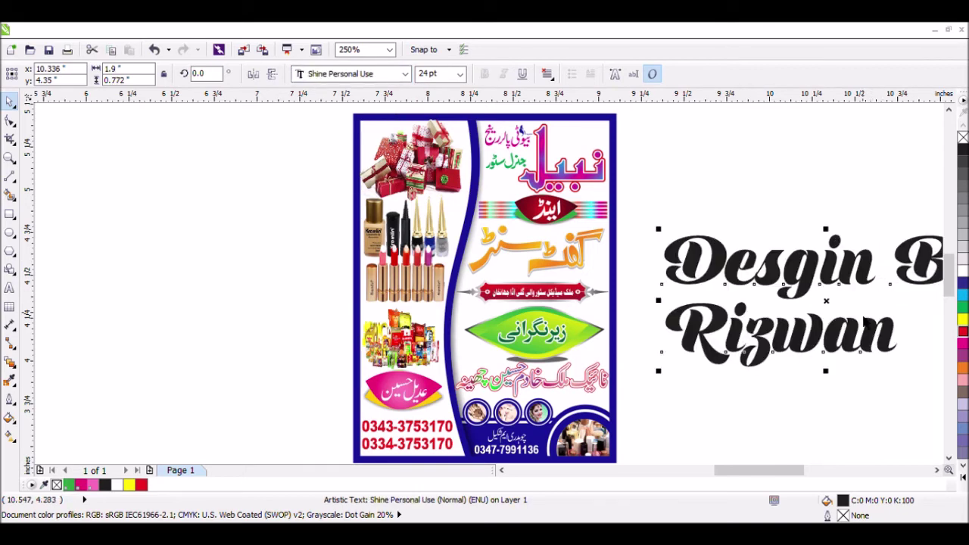
Step: Break the credit text apart into separate lines and centre the two lines on each other
{"action": "scroll", "coordinate": [865, 322], "scroll_direction": "down", "scroll_amount": 1}
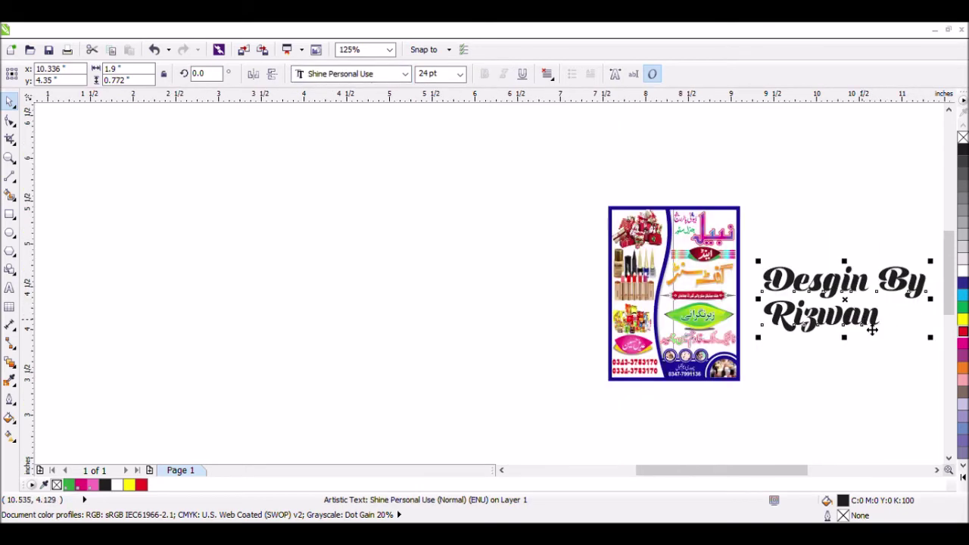
{"action": "key", "text": "ctrl+k"}
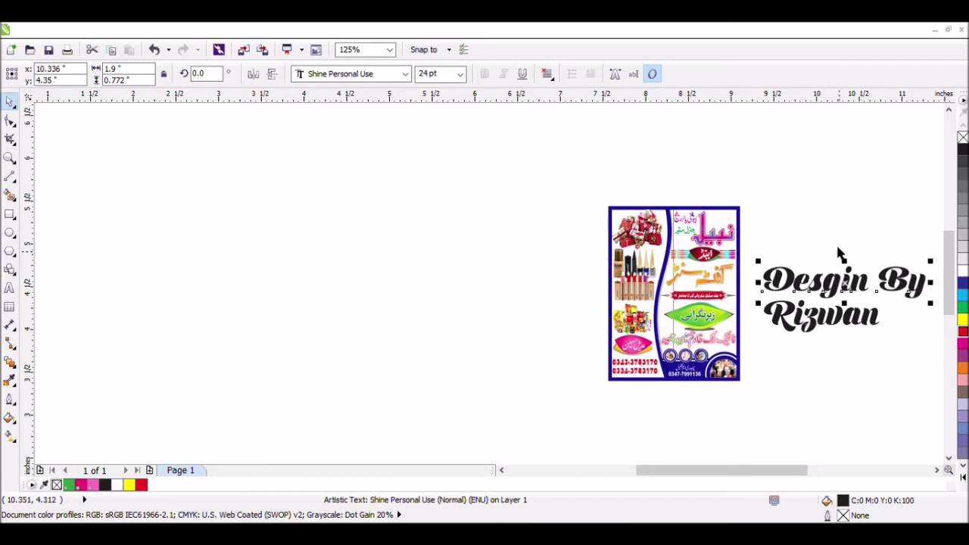
{"action": "left_click", "coordinate": [855, 324]}
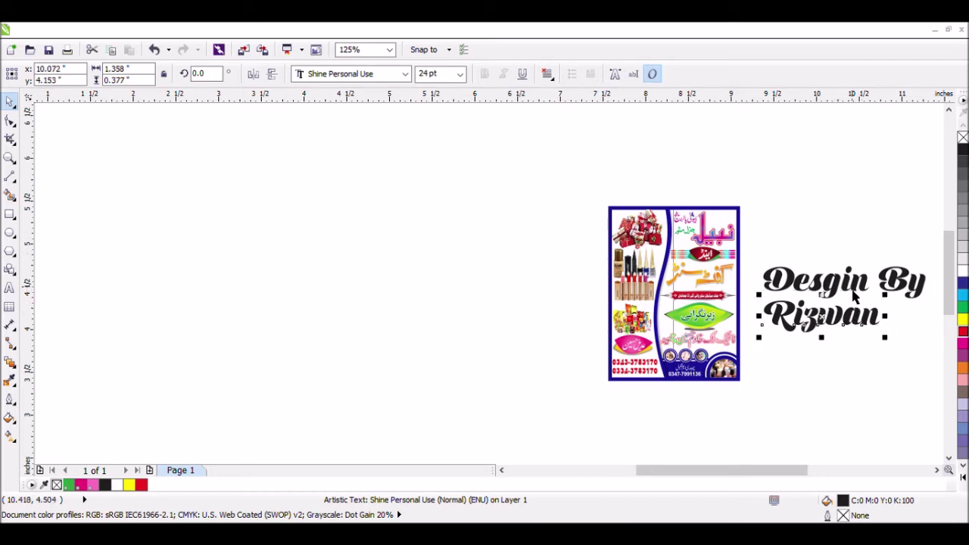
{"action": "left_click", "coordinate": [854, 297], "text": "shift"}
{"action": "key", "text": "c"}
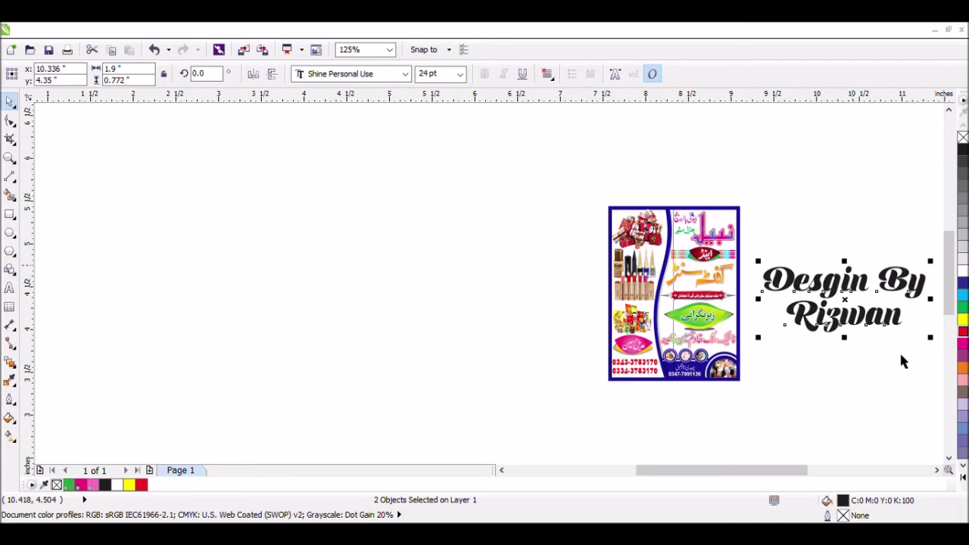
Step: Move the designer's name slightly down to widen the gap below "Desgin By"
{"action": "left_click", "coordinate": [935, 453]}
{"action": "scroll", "coordinate": [843, 340], "scroll_direction": "right", "scroll_amount": 2}
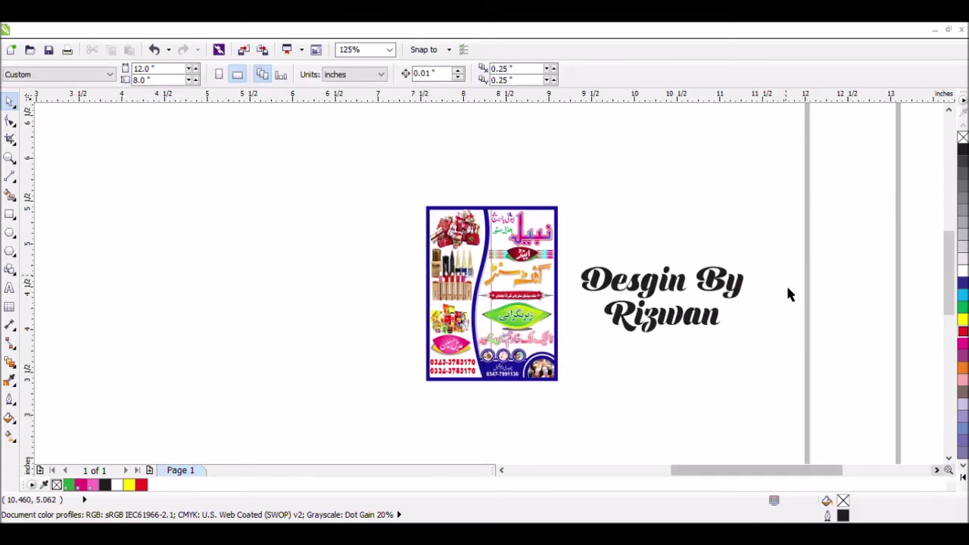
{"action": "left_click", "coordinate": [679, 335]}
{"action": "mouse_move", "coordinate": [674, 329]}
{"action": "left_mouse_down"}
{"action": "mouse_move", "coordinate": [666, 335]}
{"action": "mouse_move", "coordinate": [675, 334]}
{"action": "left_mouse_up"}
Step: Shrink both credit lines to about 3.455 pt and place them inside the card, above the large gradient title lettering
{"action": "left_click_drag", "start_coordinate": [764, 243], "coordinate": [575, 356]}
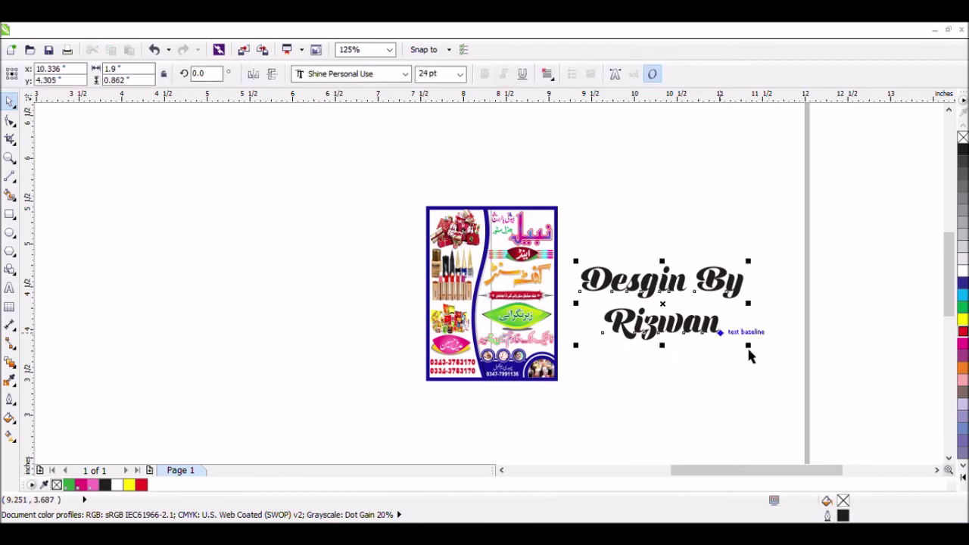
{"action": "left_click_drag", "start_coordinate": [750, 349], "coordinate": [549, 227]}
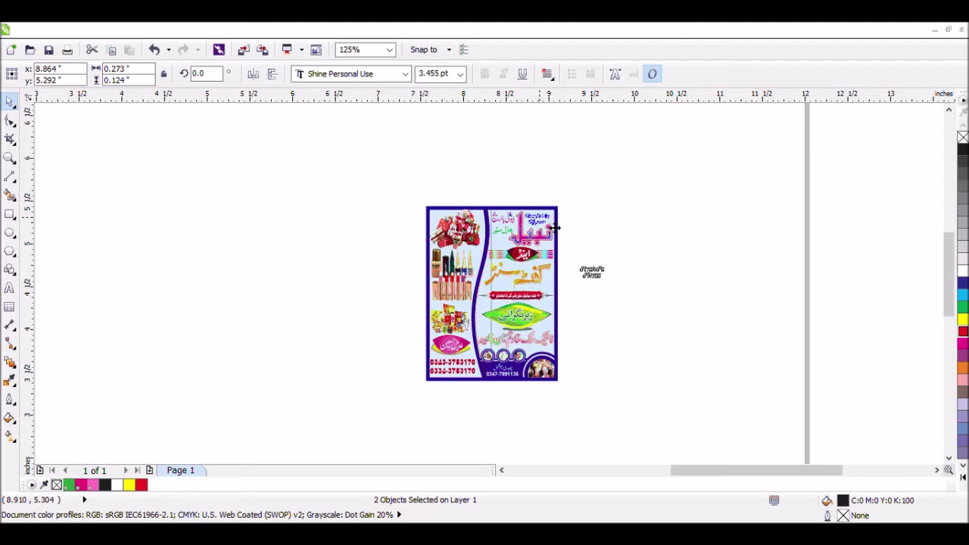
{"action": "left_click_drag", "start_coordinate": [549, 227], "coordinate": [548, 225]}
Step: Move the credit text slightly up toward the card's upper-right corner and stretch its height to about 104.7%
{"action": "left_click", "coordinate": [10, 157]}
{"action": "left_click_drag", "start_coordinate": [507, 195], "coordinate": [581, 249]}
{"action": "left_click", "coordinate": [10, 100]}
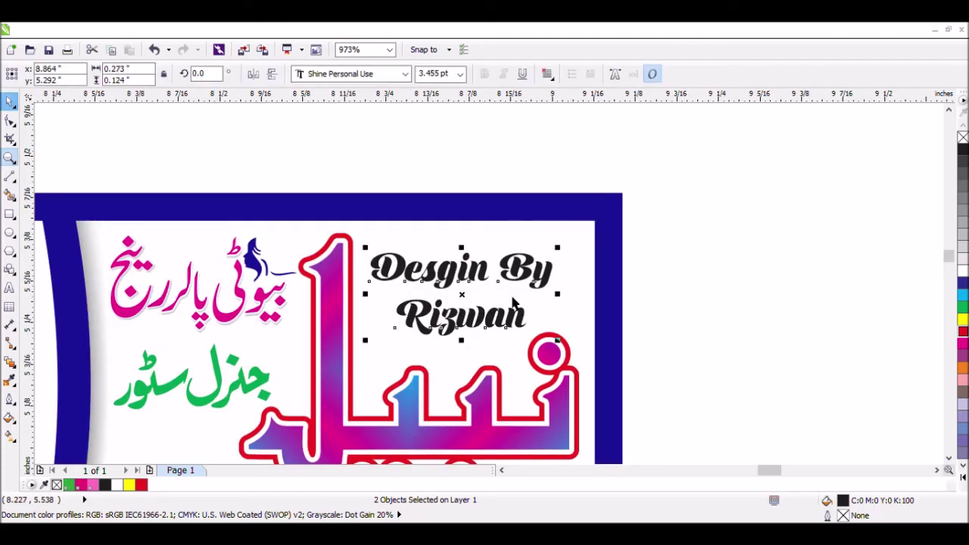
{"action": "left_click_drag", "start_coordinate": [473, 307], "coordinate": [484, 283]}
{"action": "left_click_drag", "start_coordinate": [478, 325], "coordinate": [485, 330]}
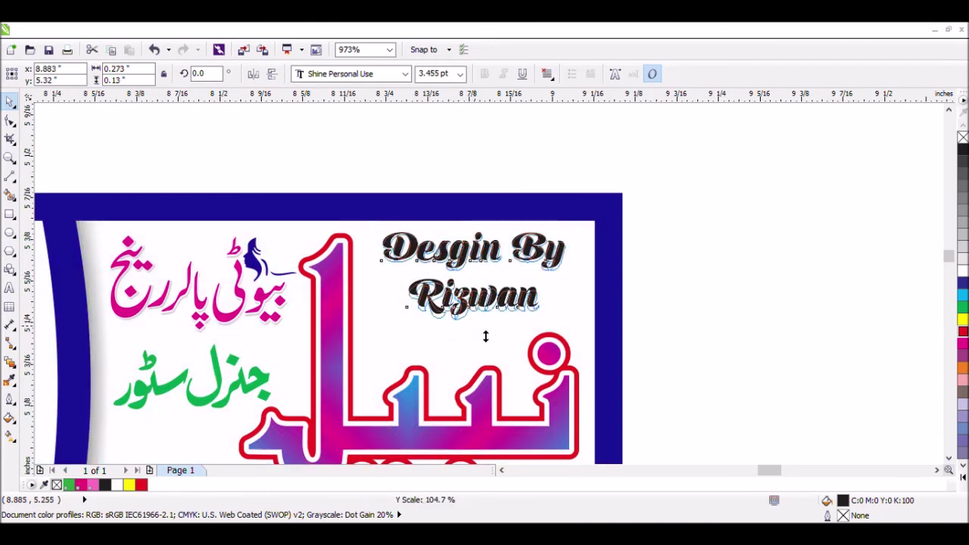
Step: Fill both credit lines with orange (C0 M60 Y100 K0) and give them a 1.571 pt white outline
{"action": "left_click", "coordinate": [962, 282]}
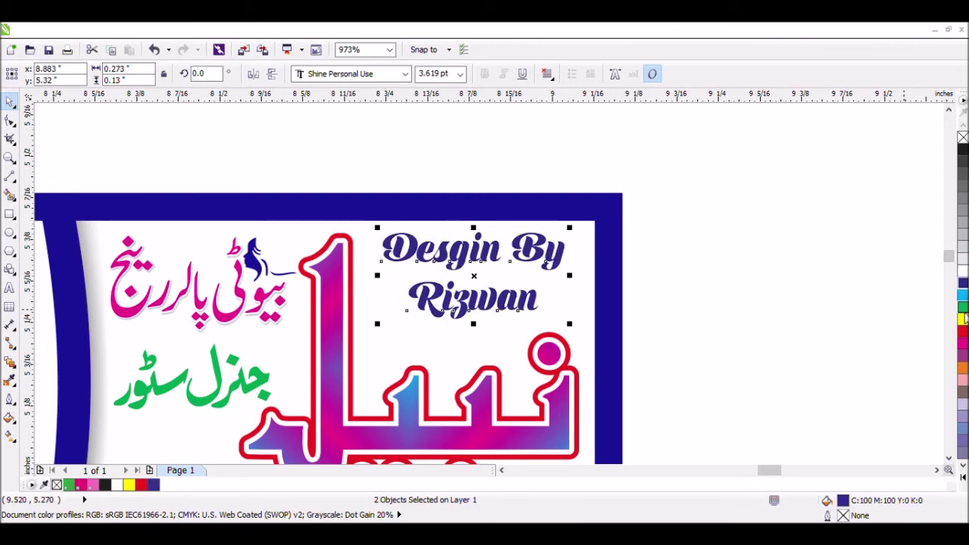
{"action": "left_click", "coordinate": [962, 318]}
{"action": "left_click", "coordinate": [963, 343]}
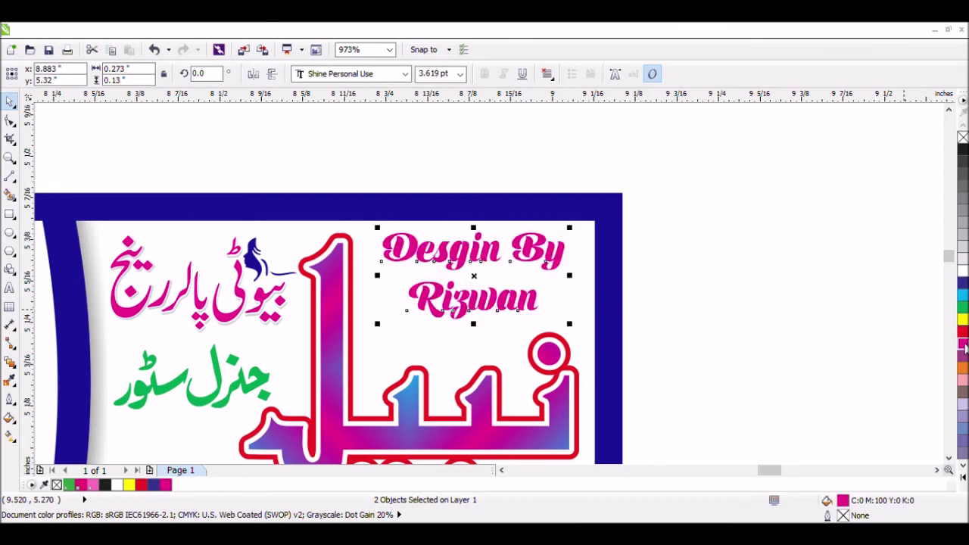
{"action": "left_click", "coordinate": [963, 369]}
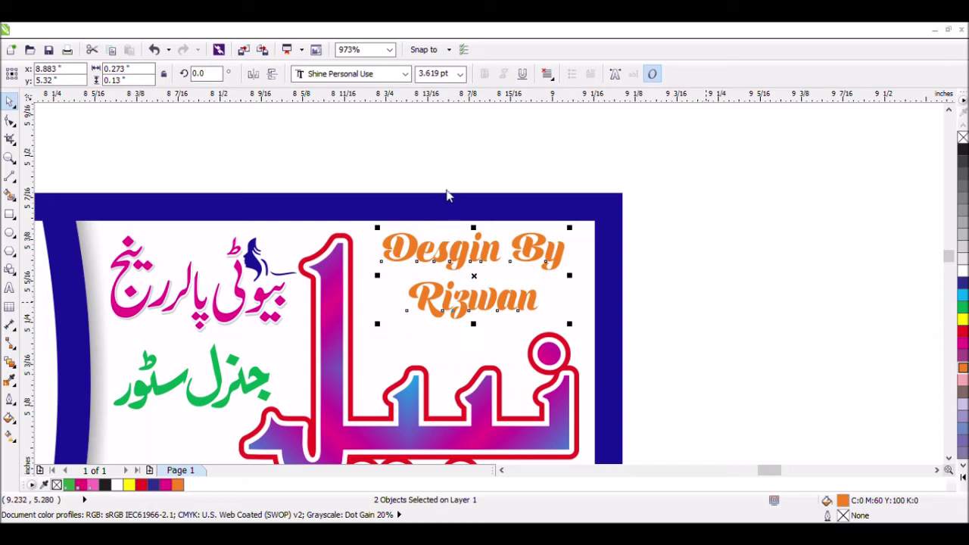
{"action": "left_click", "coordinate": [469, 389]}
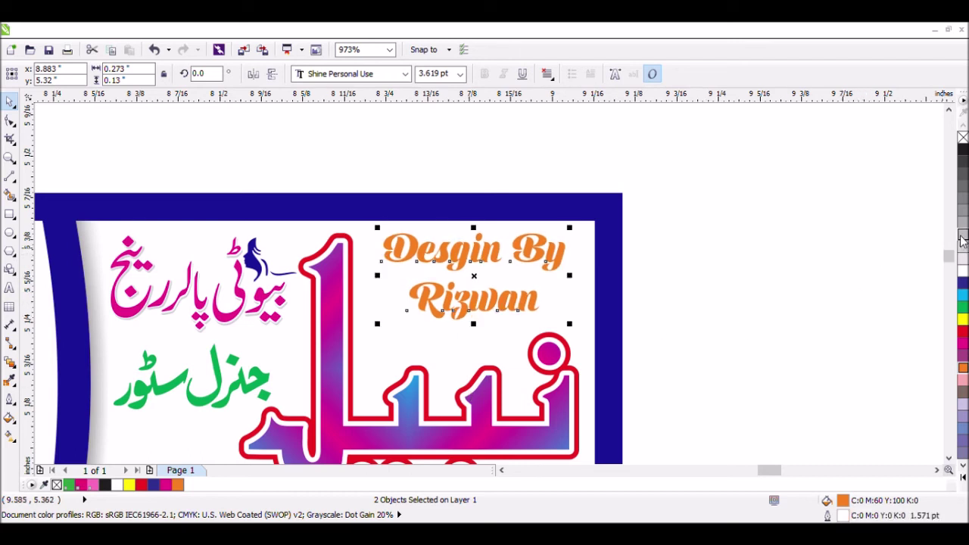
Step: Place a copy of the credit lines behind the orange text, with a 30% black fill and a matching 1 pt outline
{"action": "left_click", "coordinate": [962, 239]}
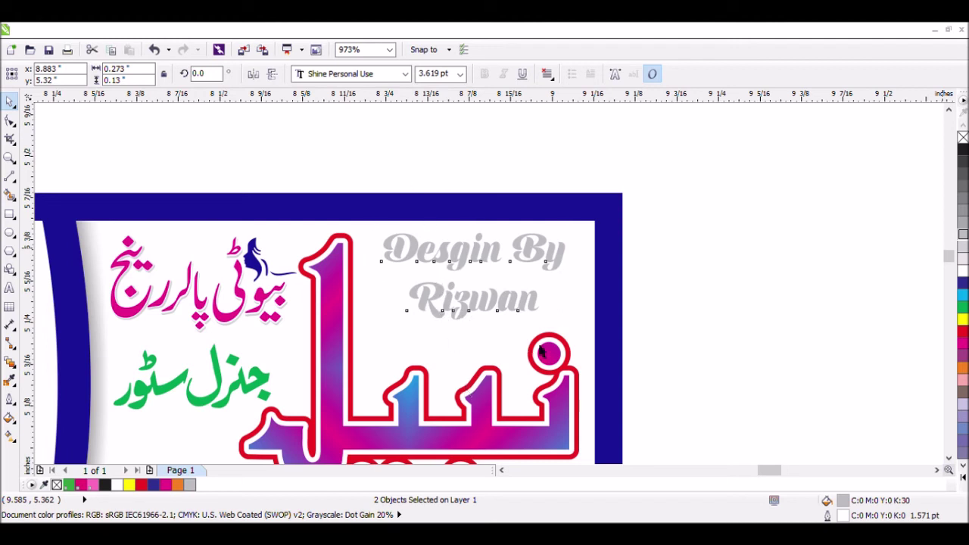
{"action": "left_click_drag", "start_coordinate": [569, 325], "coordinate": [576, 330]}
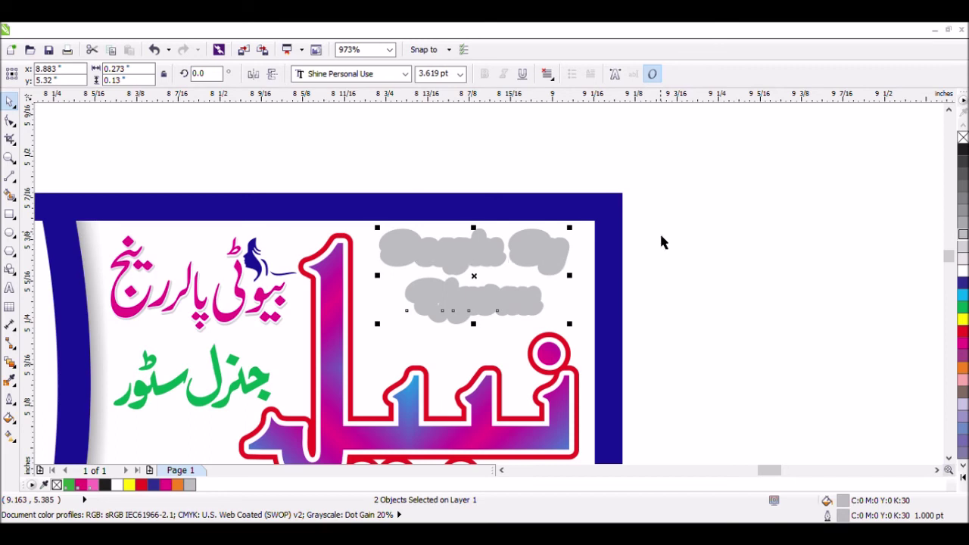
{"action": "left_click", "coordinate": [469, 185]}
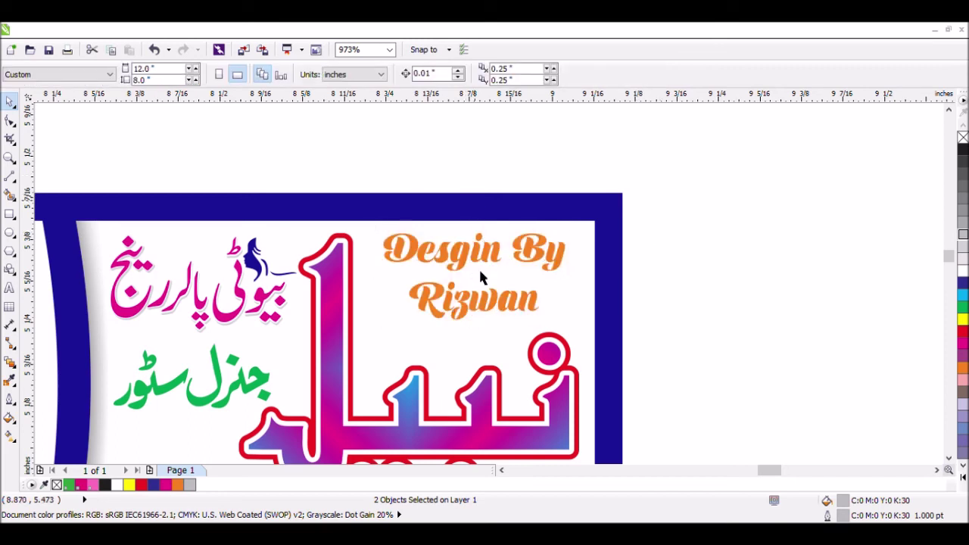
Step: Nudge both orange credit lines slightly up so the grey copy forms a shadow beneath them
{"action": "left_click", "coordinate": [473, 274]}
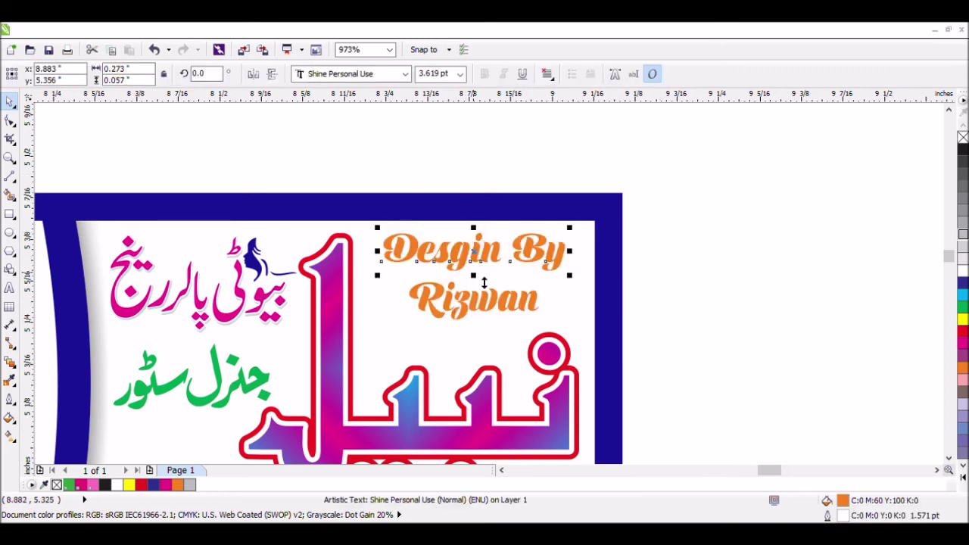
{"action": "left_click", "coordinate": [483, 313], "text": "shift"}
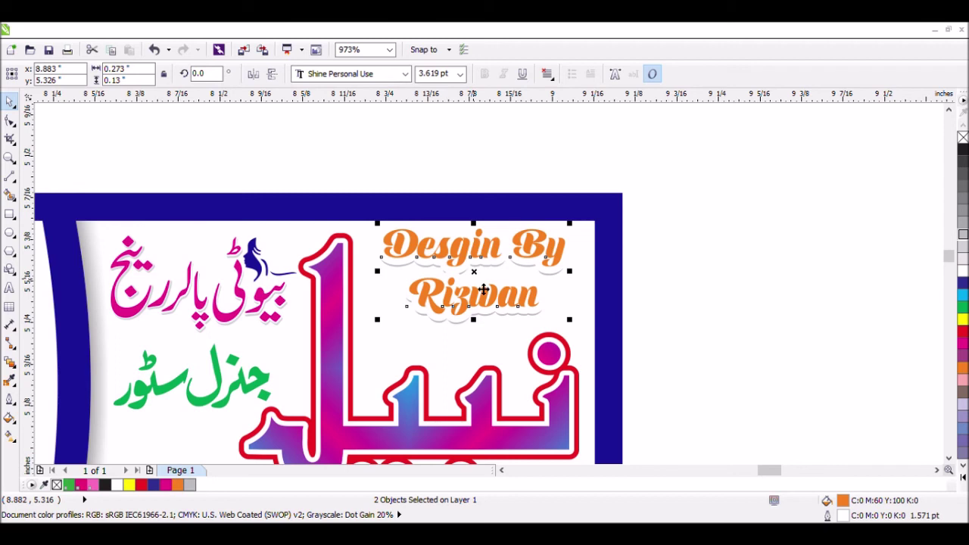
{"action": "left_click", "coordinate": [401, 181]}
Step: Group the four credit text objects, scale the group to 88.7% and shift it slightly within the card's upper-right corner
{"action": "left_click_drag", "start_coordinate": [361, 173], "coordinate": [627, 352]}
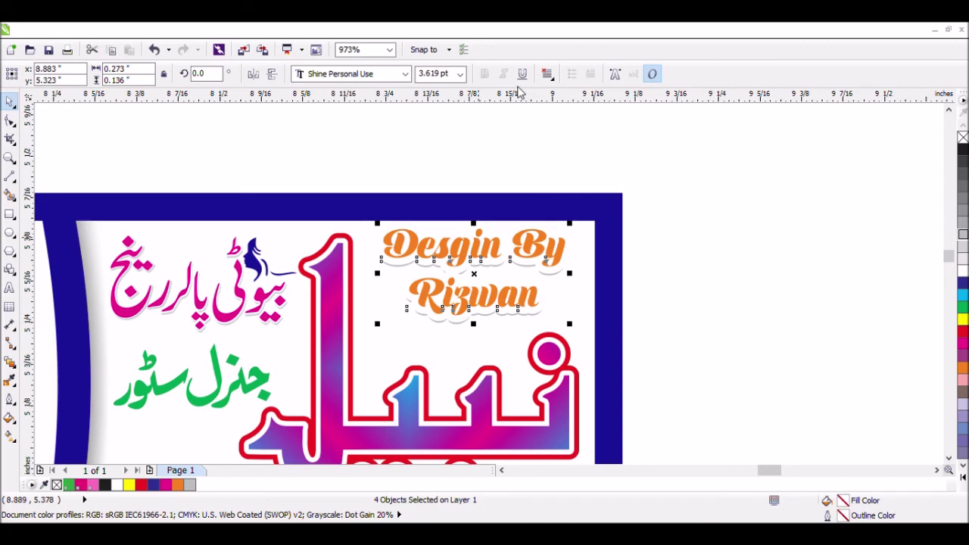
{"action": "key", "text": "ctrl+g"}
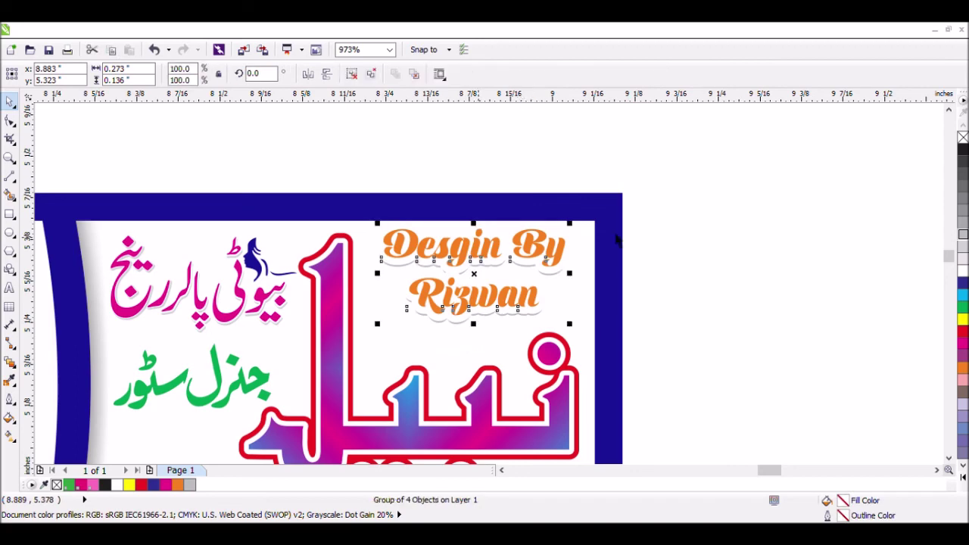
{"action": "left_click_drag", "start_coordinate": [569, 325], "coordinate": [540, 309]}
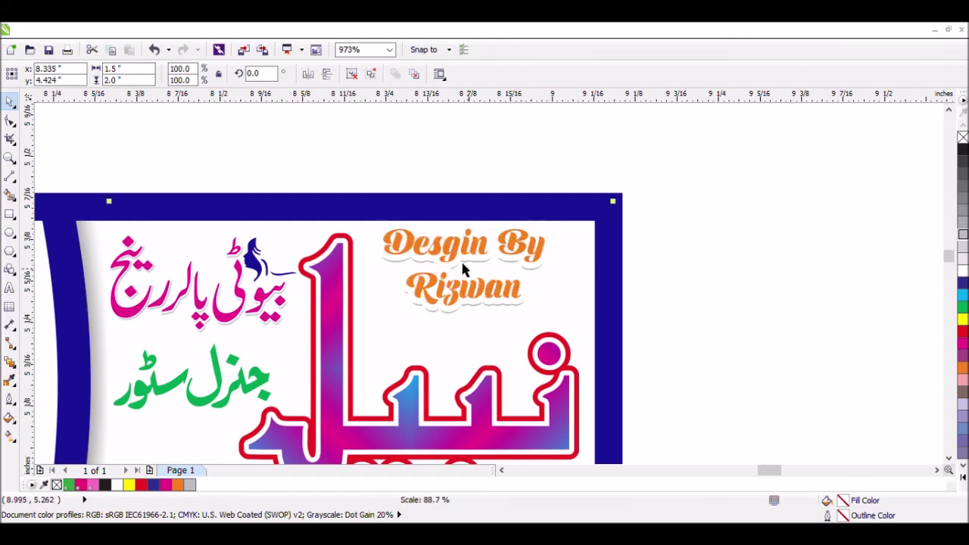
{"action": "key", "text": "Escape"}
{"action": "left_click", "coordinate": [439, 263]}
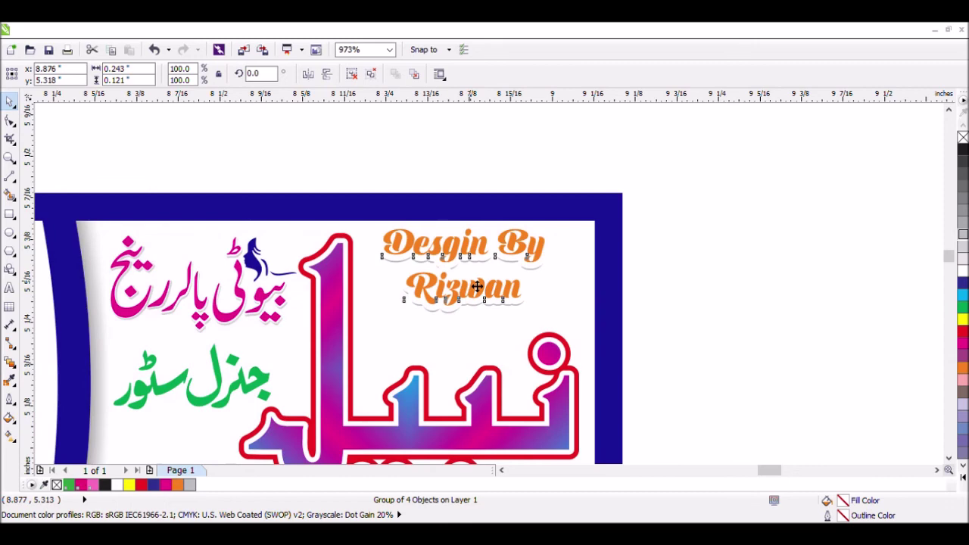
{"action": "left_click_drag", "start_coordinate": [480, 291], "coordinate": [486, 299]}
Step: Select the card together with its designer credit and group them into one object
{"action": "left_click", "coordinate": [11, 159]}
{"action": "right_click", "coordinate": [334, 199]}
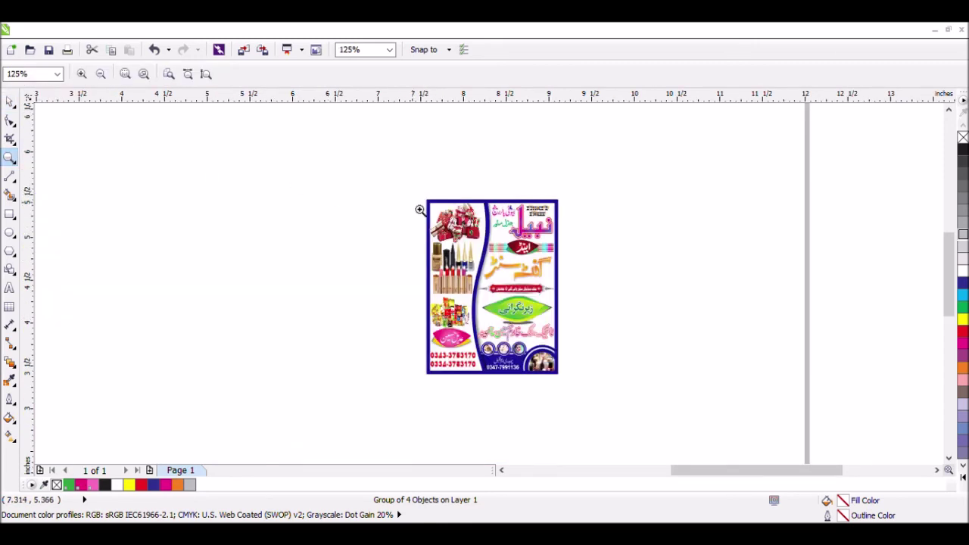
{"action": "left_click_drag", "start_coordinate": [421, 195], "coordinate": [493, 268]}
{"action": "left_click_drag", "start_coordinate": [577, 387], "coordinate": [577, 390]}
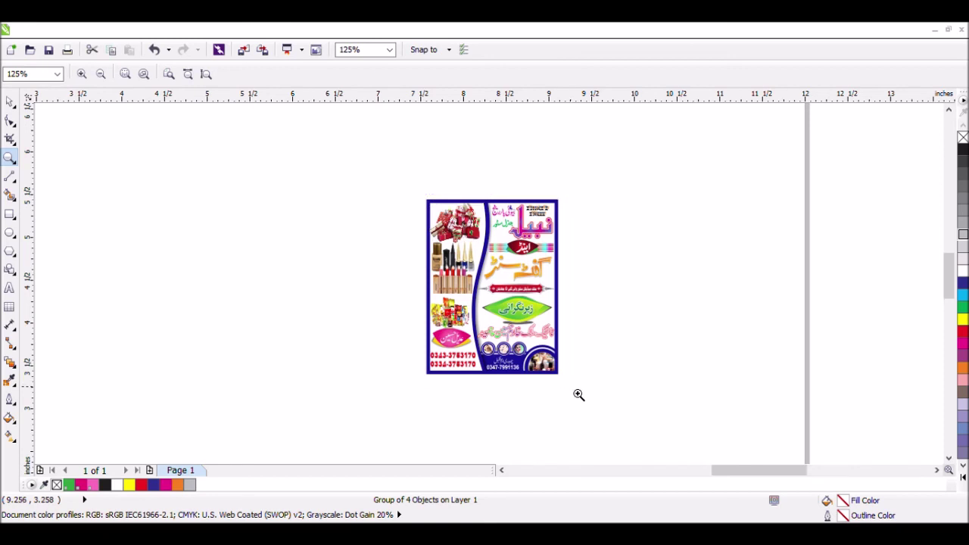
{"action": "key", "text": "space"}
{"action": "left_click", "coordinate": [336, 118]}
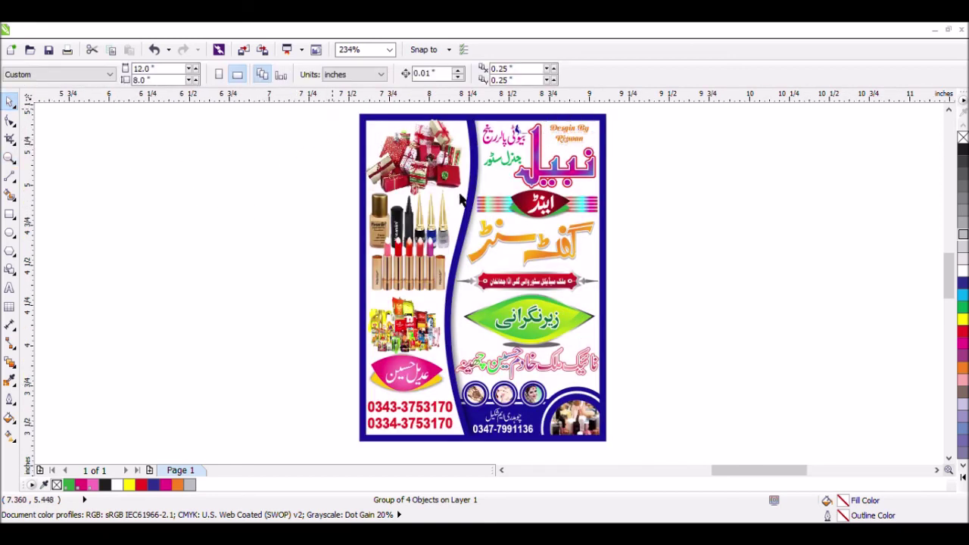
{"action": "scroll", "coordinate": [633, 445], "scroll_direction": "down", "scroll_amount": 1}
{"action": "scroll", "coordinate": [632, 444], "scroll_direction": "down", "scroll_amount": 1}
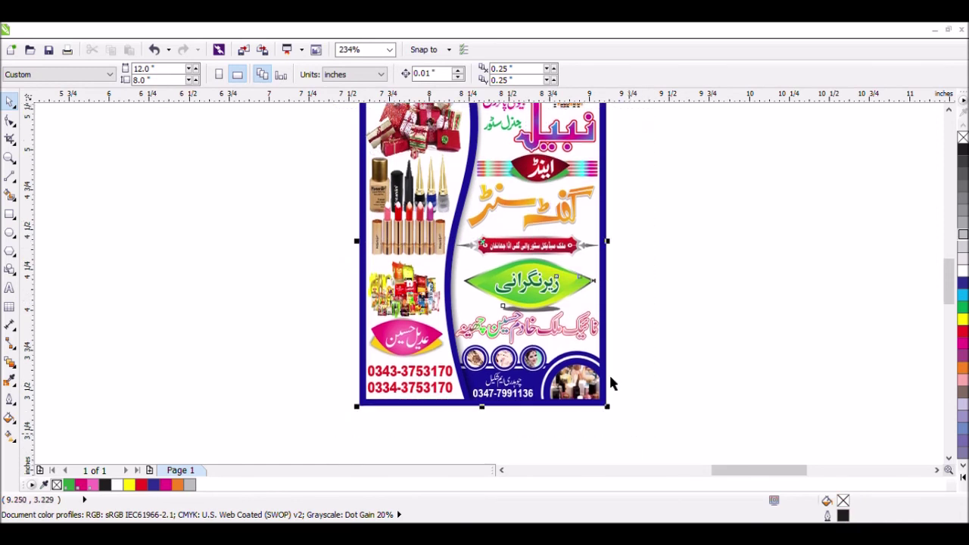
{"action": "key", "text": "ctrl+a"}
{"action": "key", "text": "ctrl+g"}
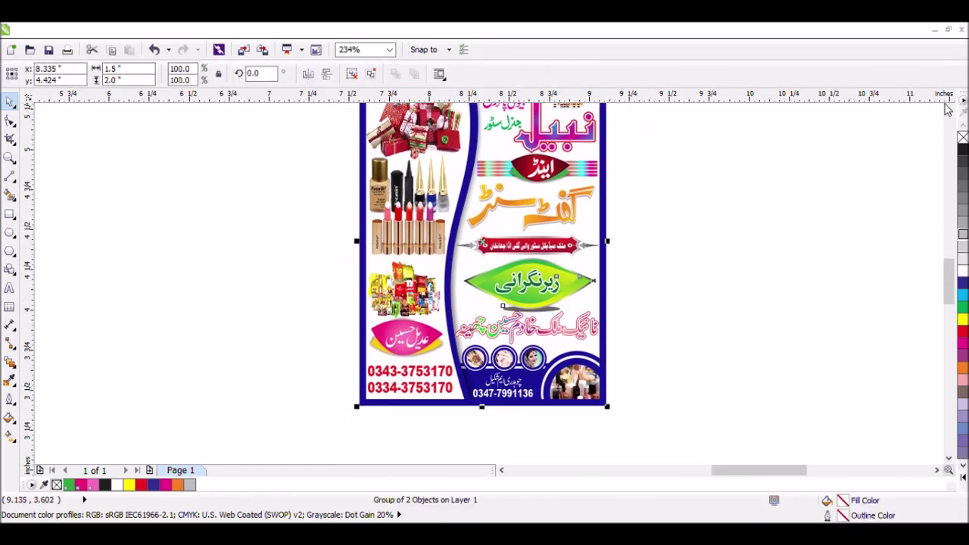
Step: Review the whole finished card layout from its upper edge to the contact details
{"action": "left_click", "coordinate": [950, 110]}
{"action": "left_click", "coordinate": [950, 111]}
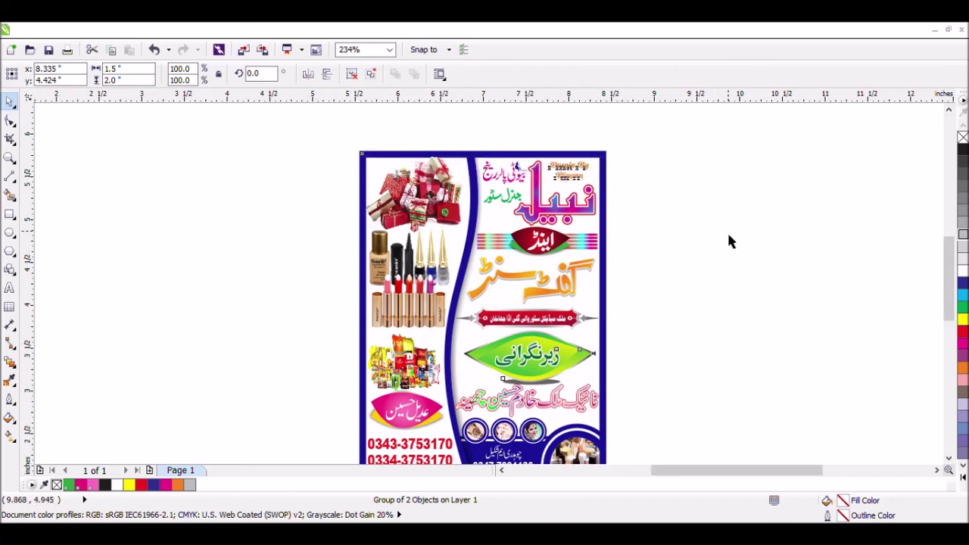
{"action": "scroll", "coordinate": [729, 241], "scroll_direction": "down", "scroll_amount": 2}
{"action": "scroll", "coordinate": [728, 241], "scroll_direction": "up", "scroll_amount": 2}
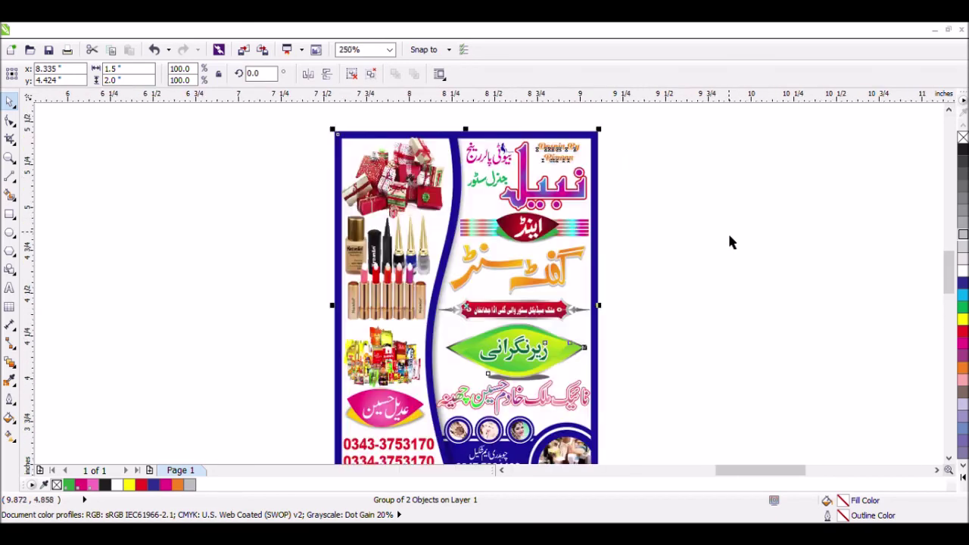
{"action": "left_click", "coordinate": [949, 458]}
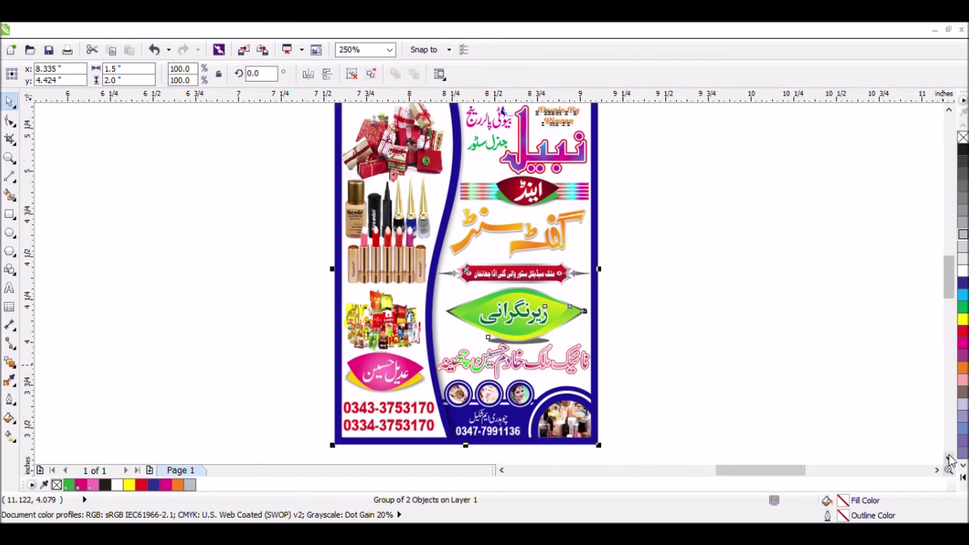
{"action": "left_click", "coordinate": [10, 157]}
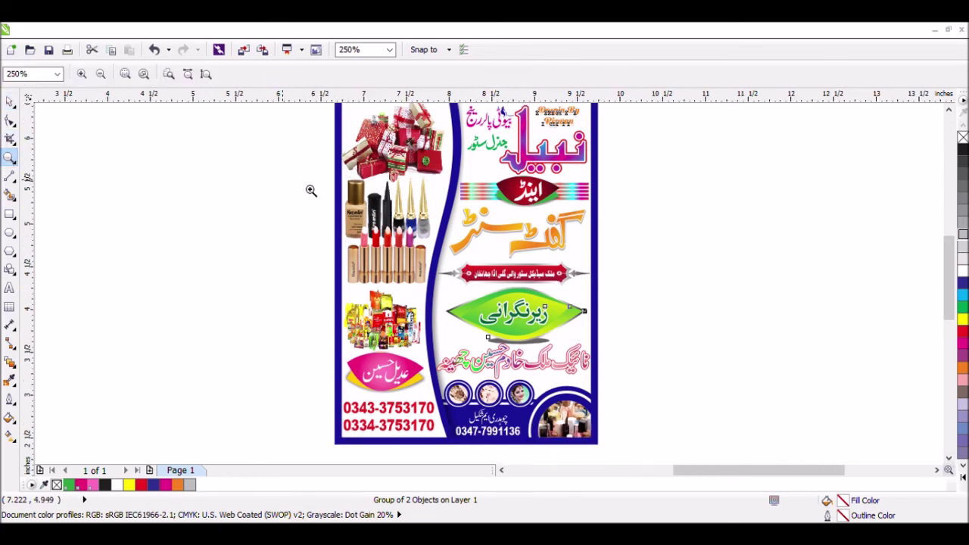
{"action": "key", "text": "F3"}
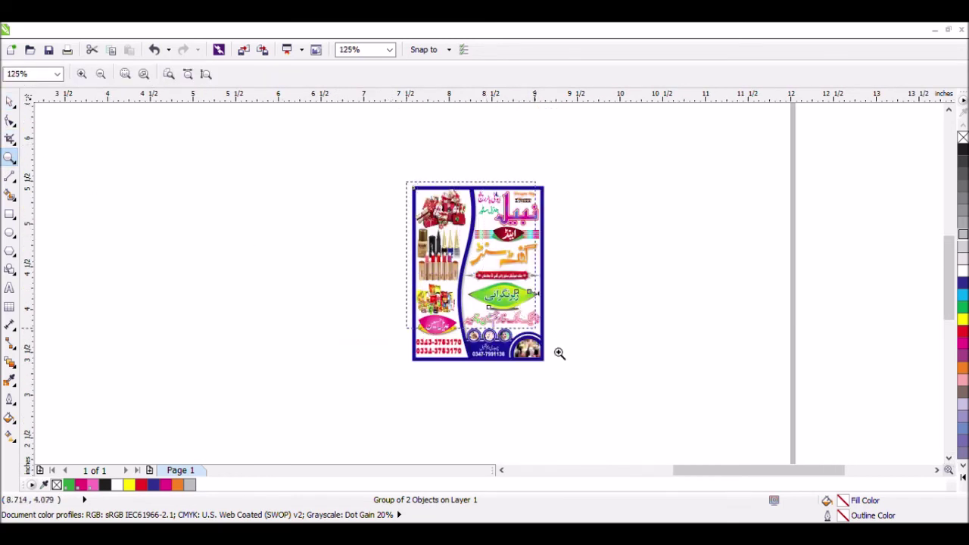
{"action": "key", "text": "shift+F2"}
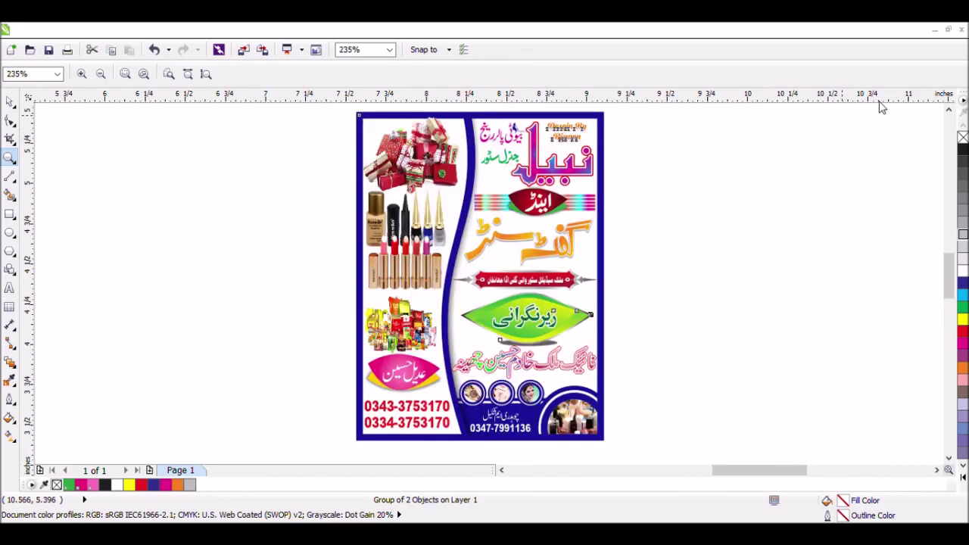